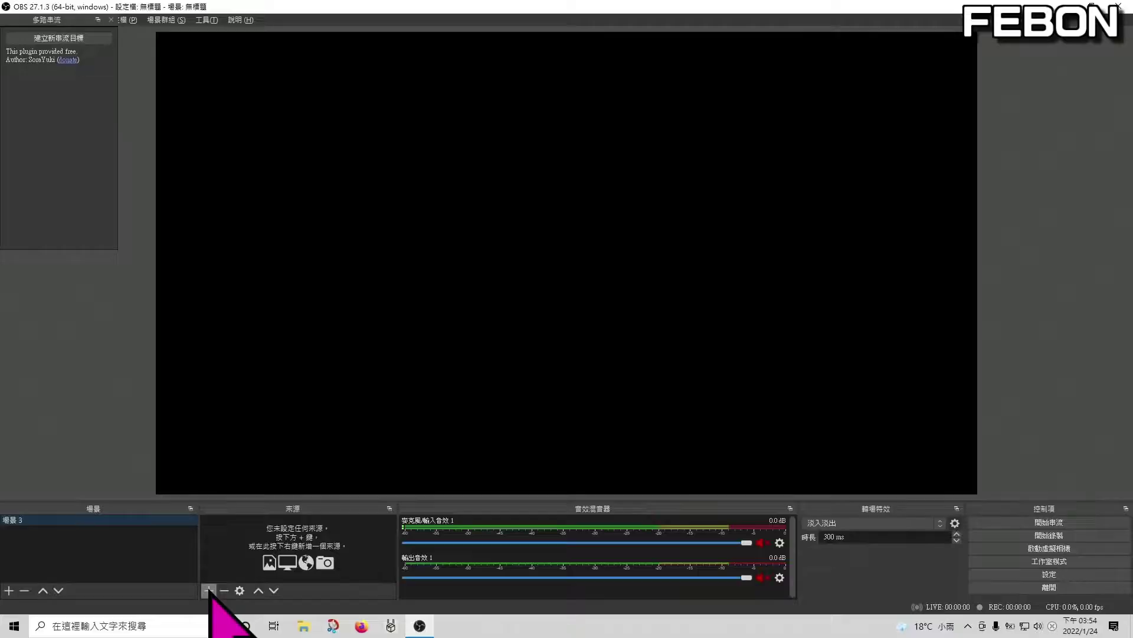
Step: Add a video capture device source named CAM to the scene, using the 4K USB3.0 Capture device
left_click(210, 590)
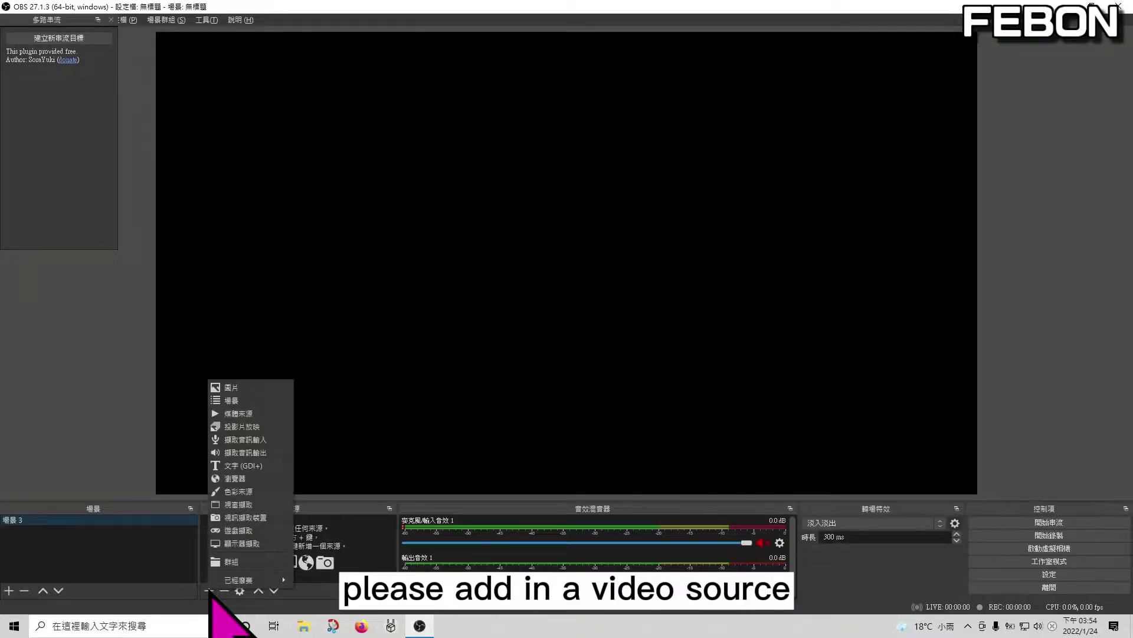
left_click(255, 518)
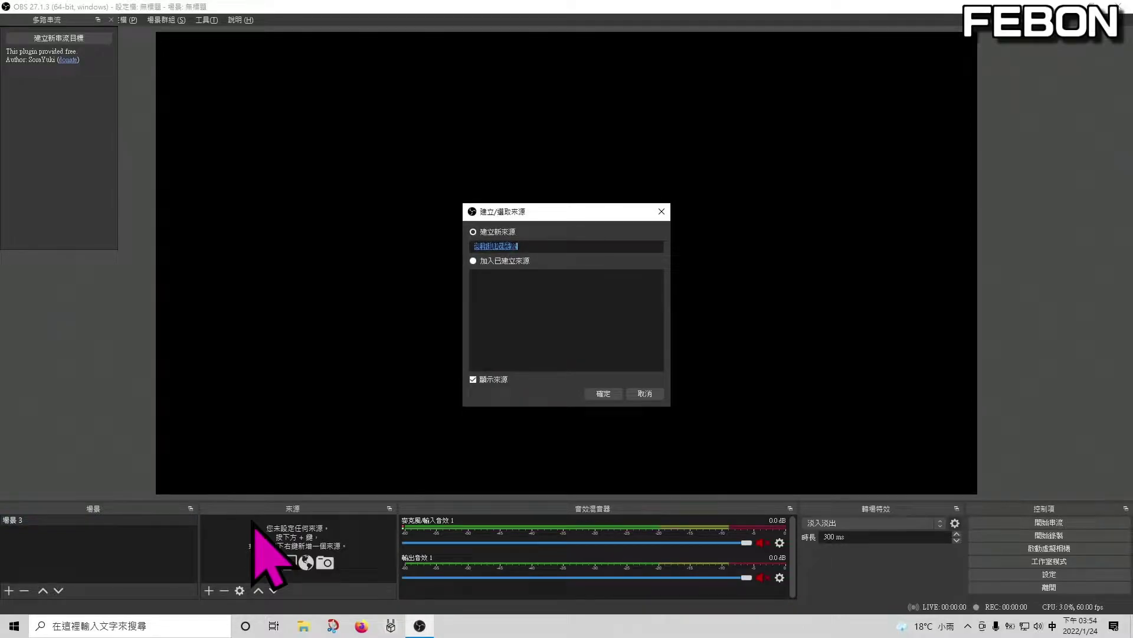
type("ㄈ")
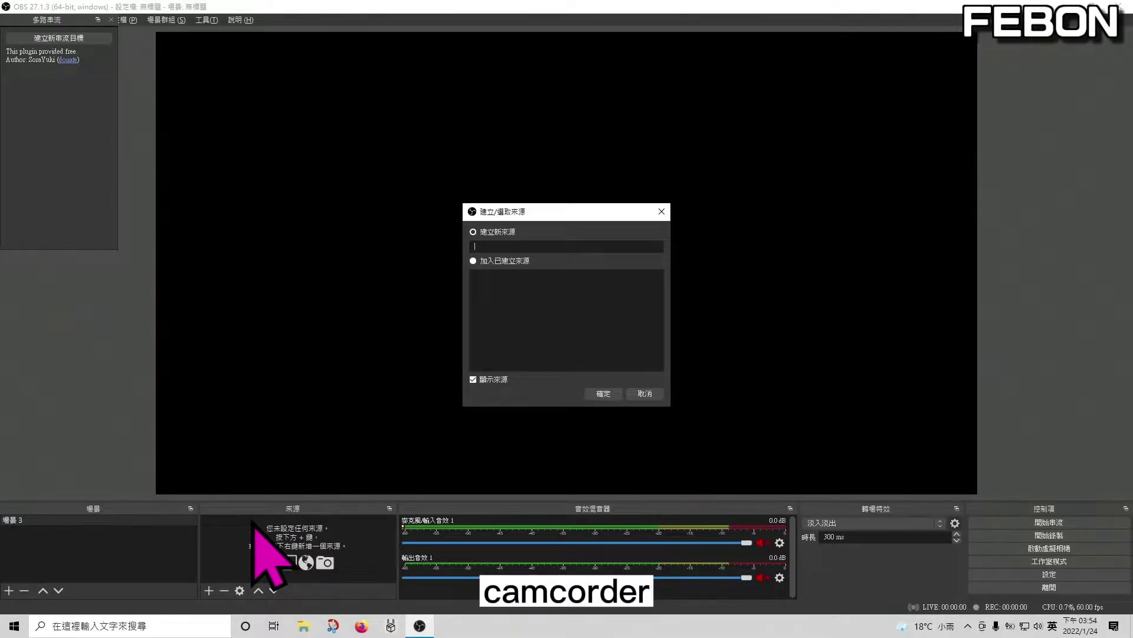
key("BackSpace")
key("BackSpace")
key("Return")
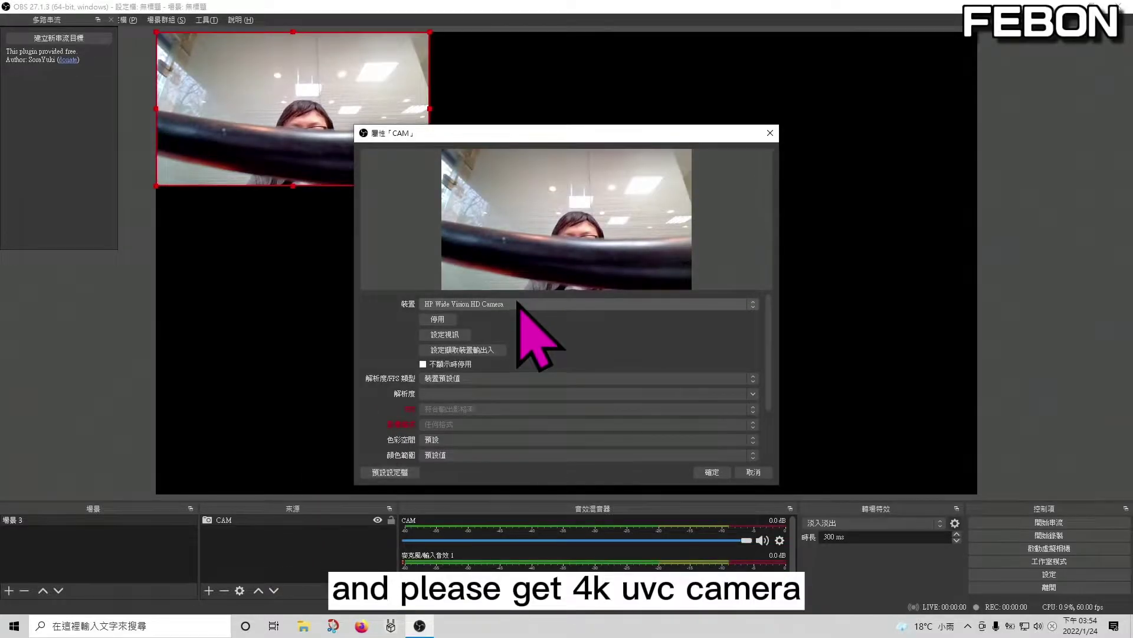
left_click(518, 303)
left_click(472, 320)
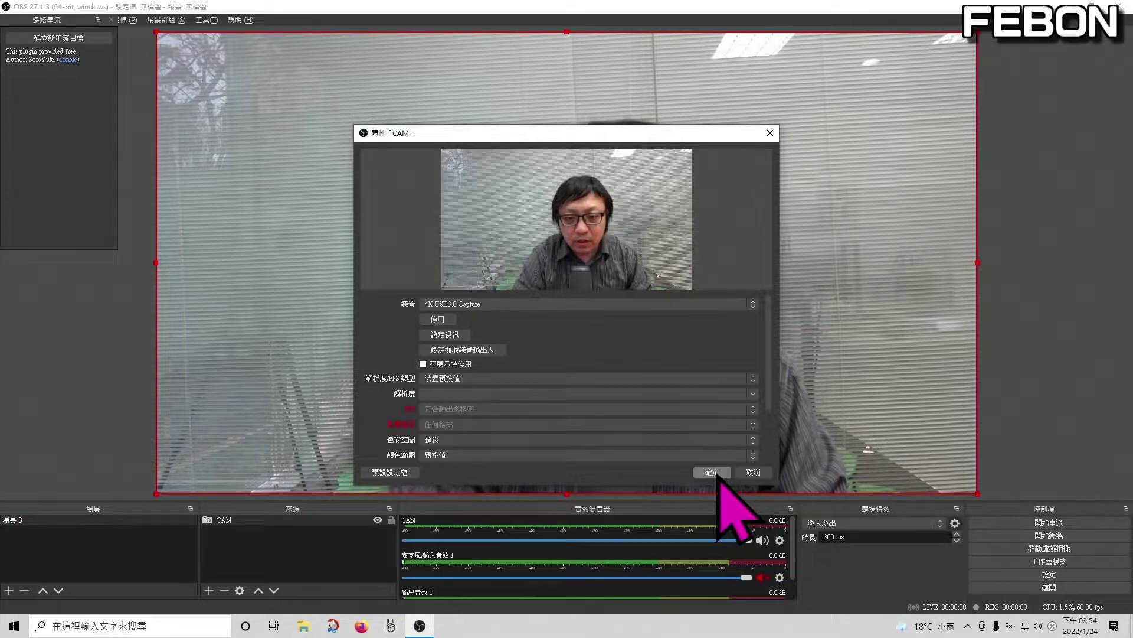
left_click(716, 473)
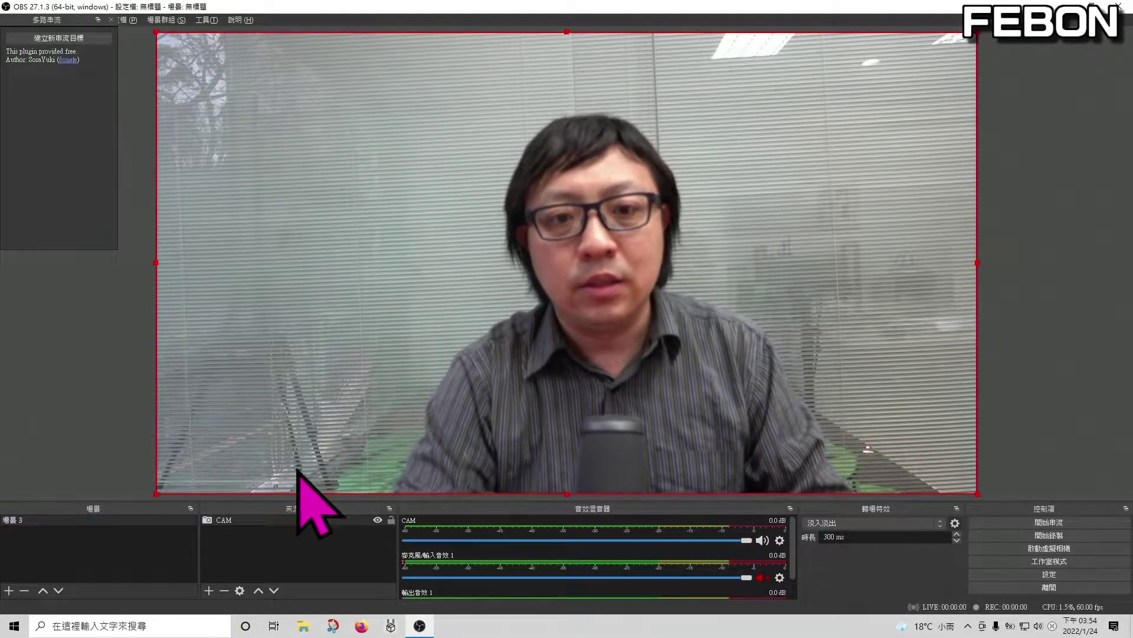
Step: Add an audio input capture source named MIC that uses the Microphone Array (Realtek(R) Audio) device
left_click(208, 590)
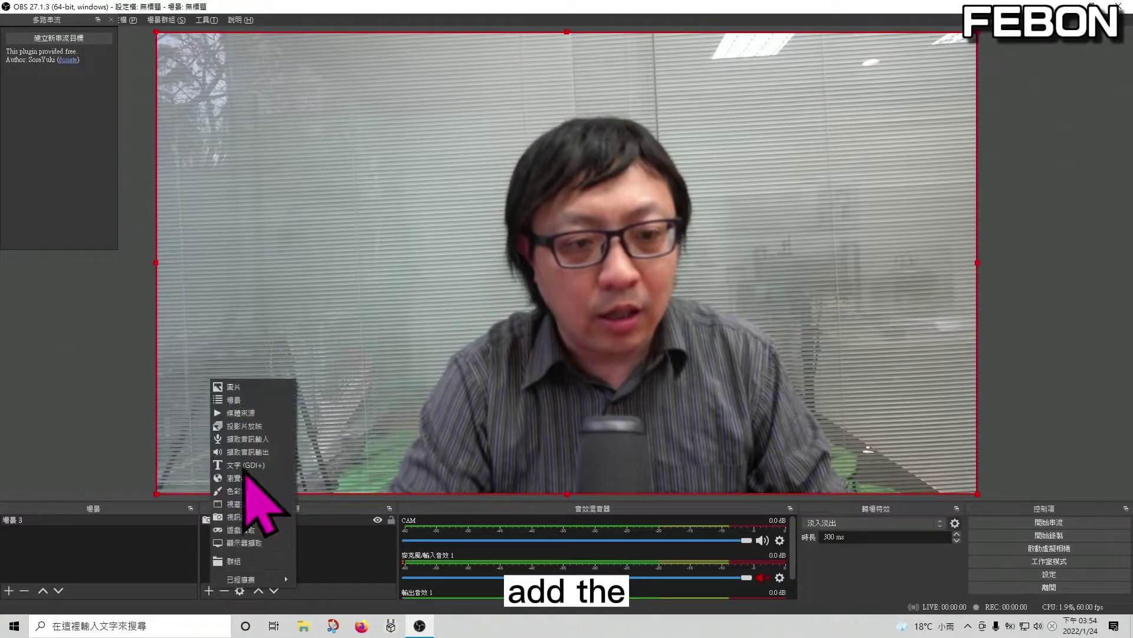
left_click(259, 440)
type("M")
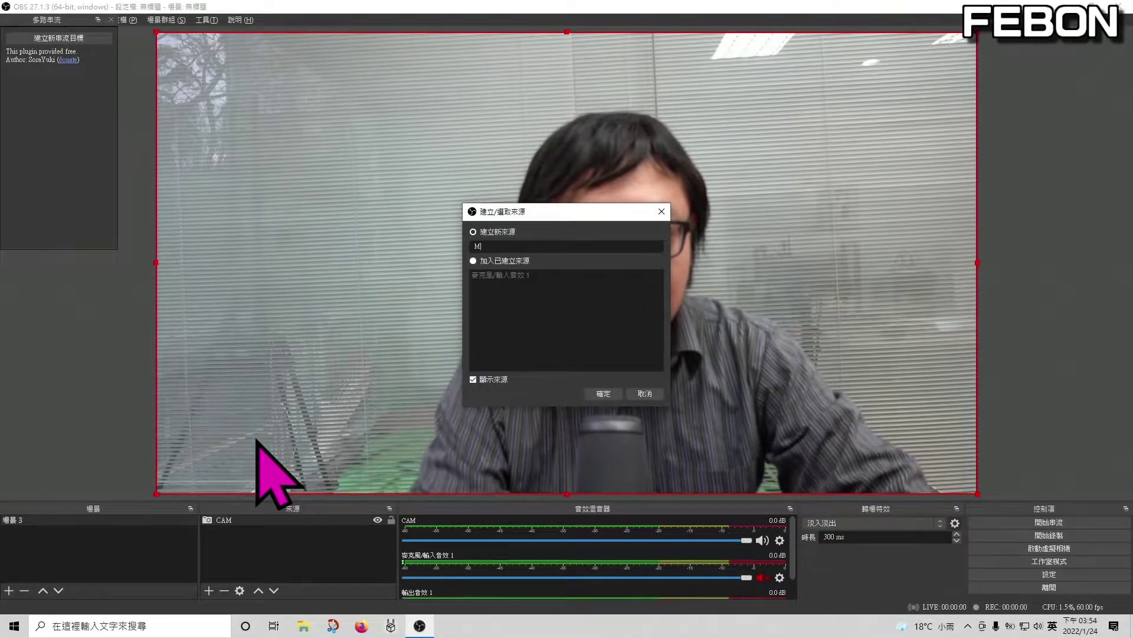
type("IC")
key("Return")
left_click(474, 161)
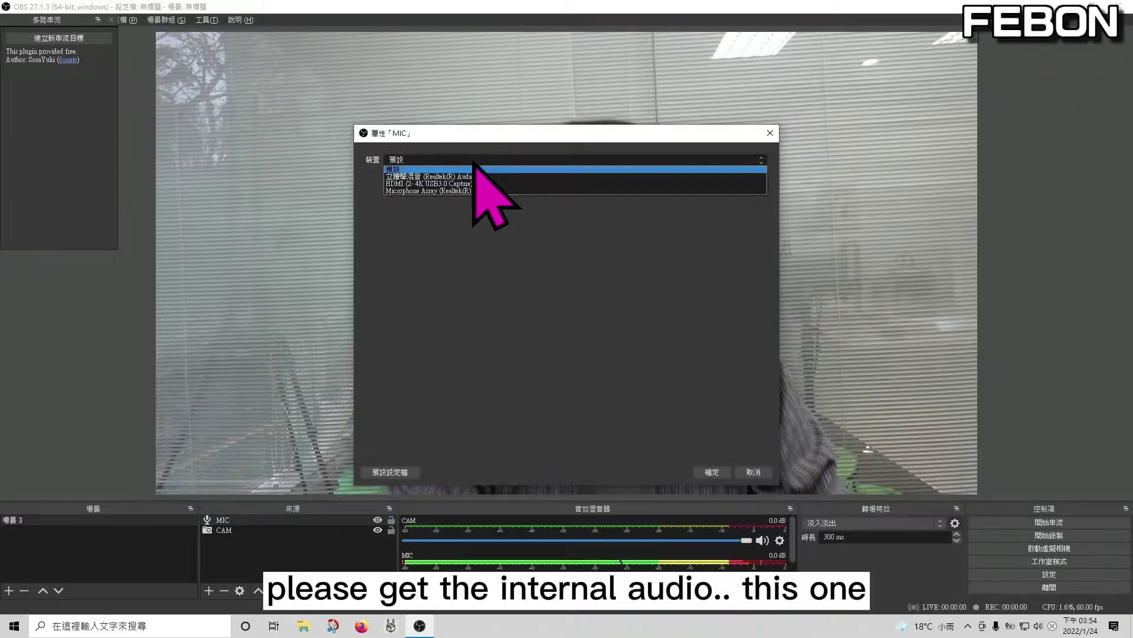
left_click(437, 191)
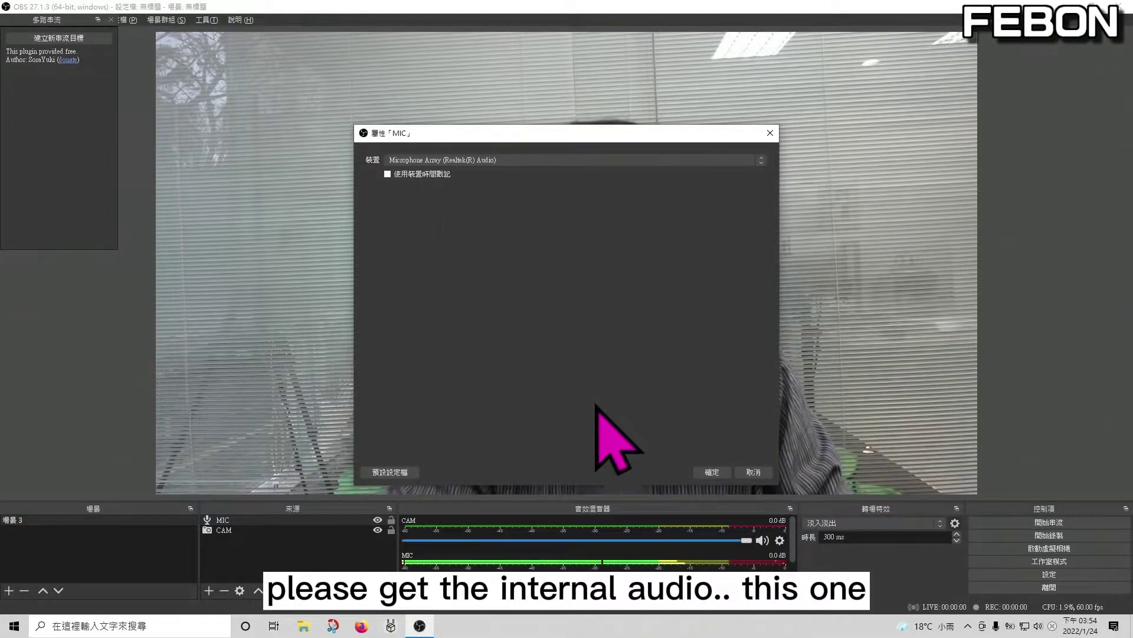
left_click(711, 473)
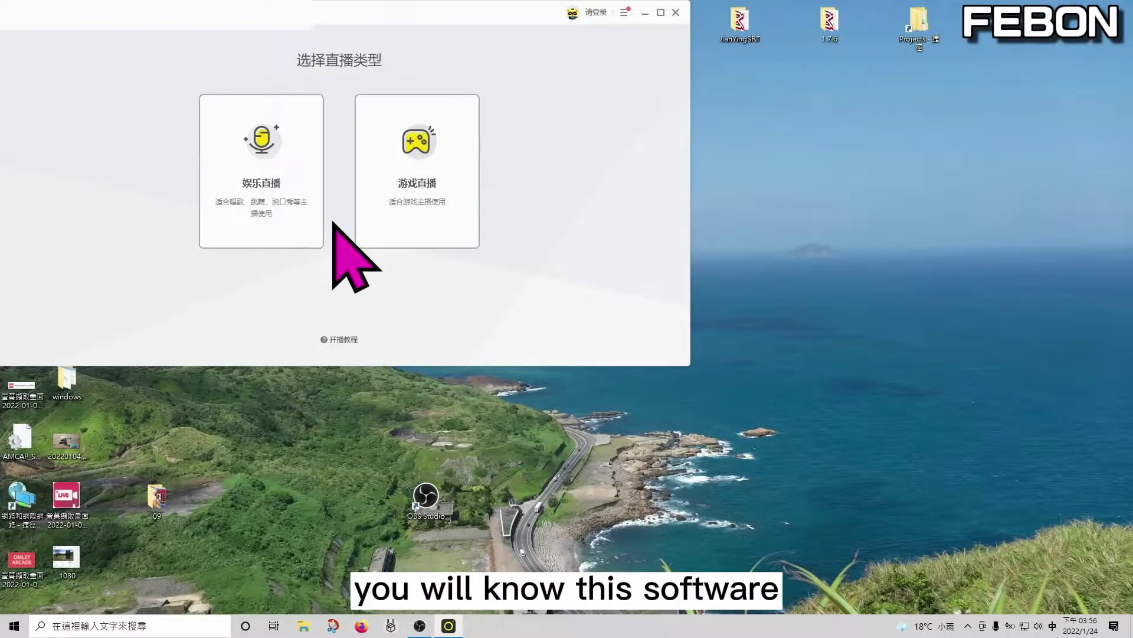
Step: Start an entertainment live session (娱乐直播) in the beauty streaming app and close OBS Studio
left_click(259, 179)
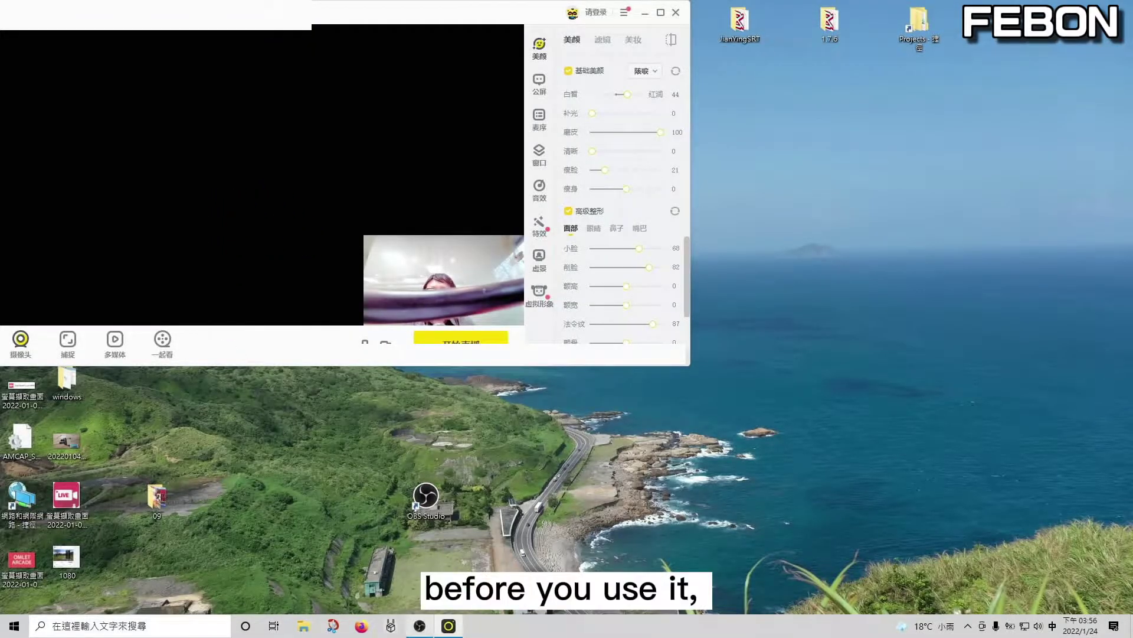
left_click(419, 626)
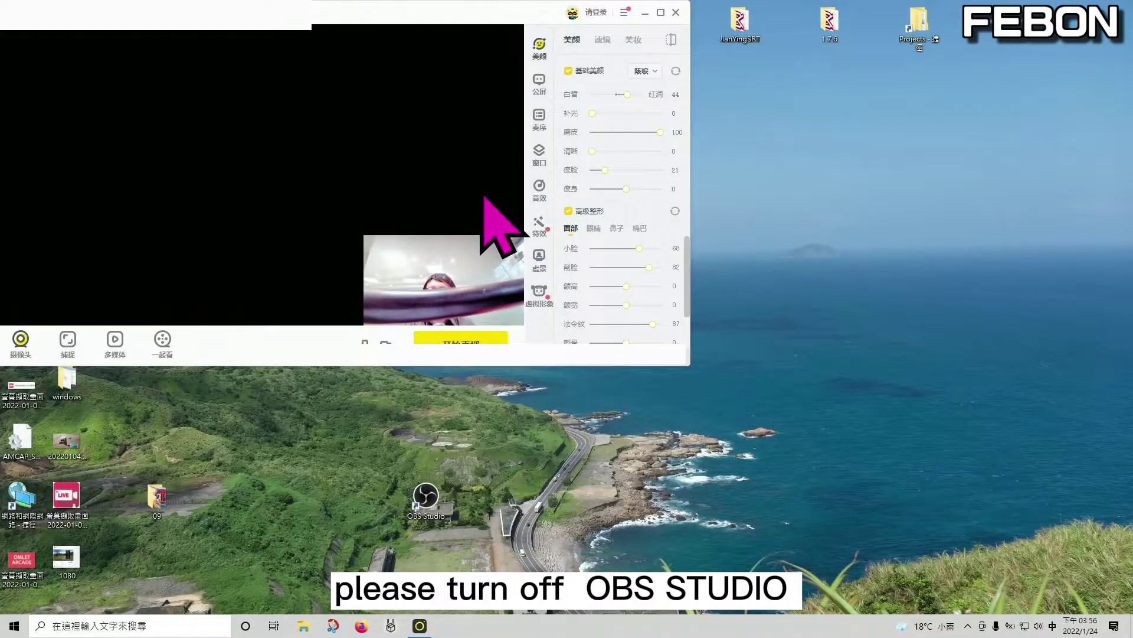
Step: Replace the current camera with the 4K capture camera and enlarge its picture to fill the canvas
left_click(24, 340)
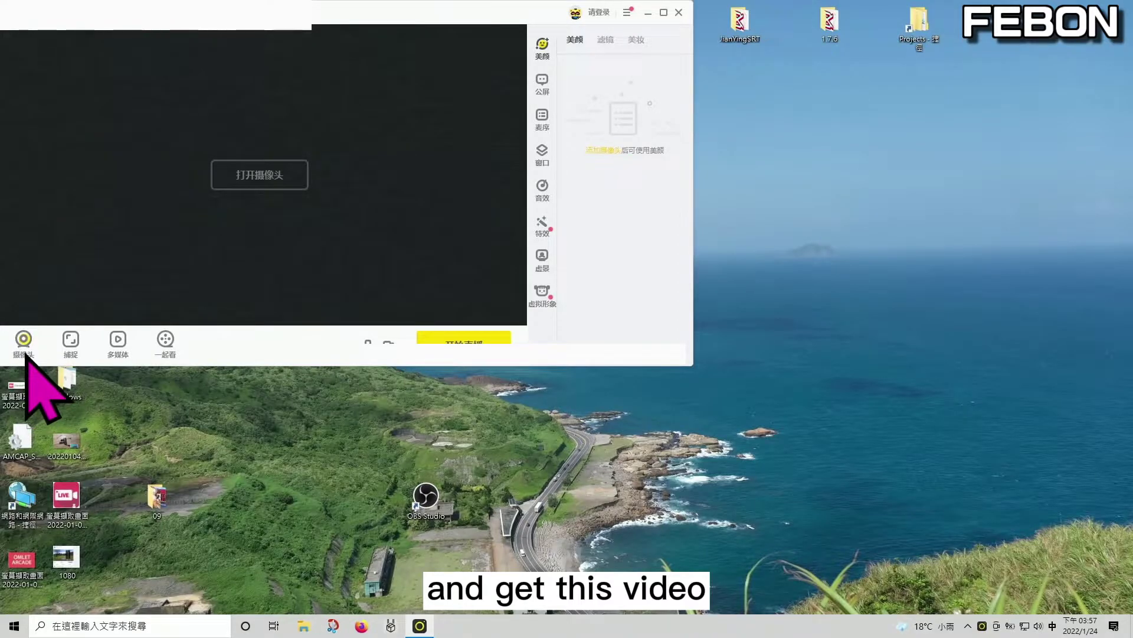
left_click(251, 177)
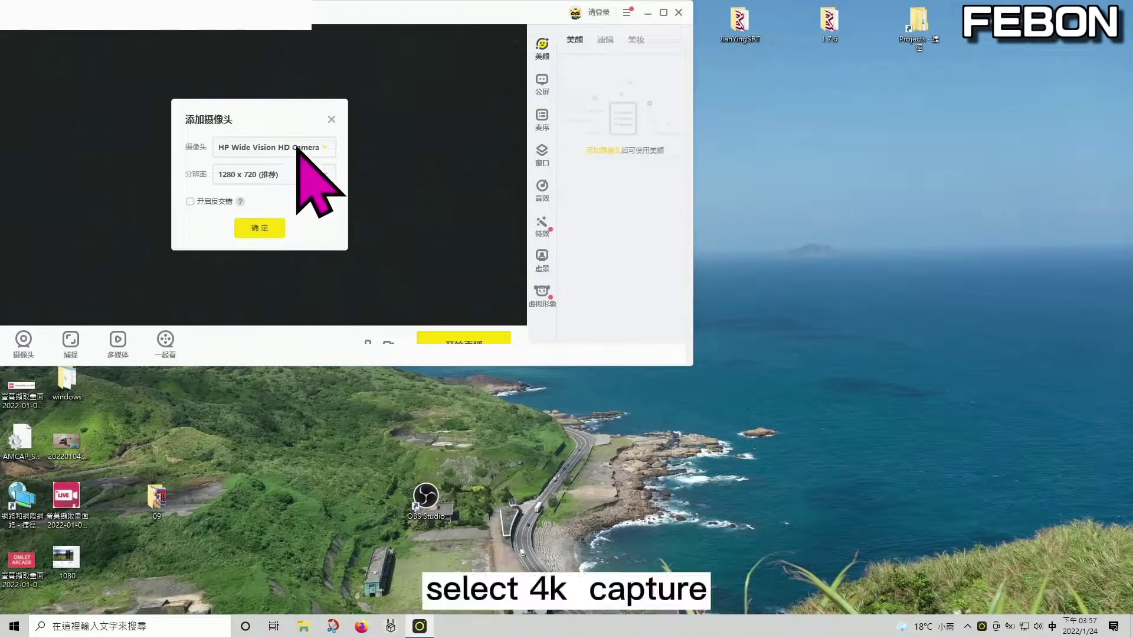
left_click(264, 229)
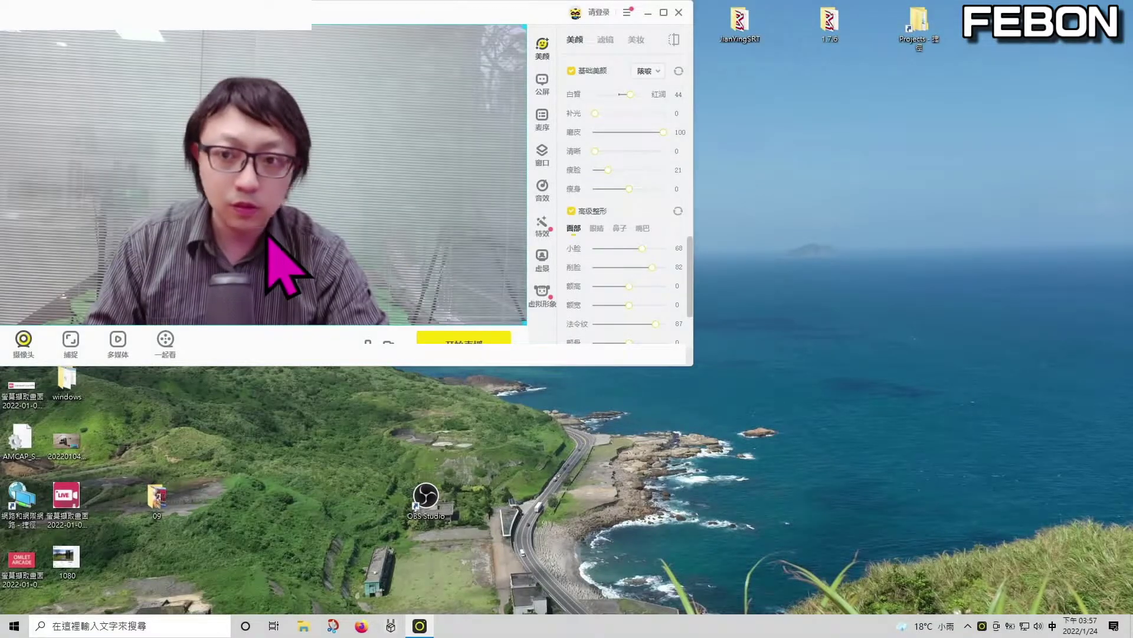
left_click_drag(367, 236, 5, 31)
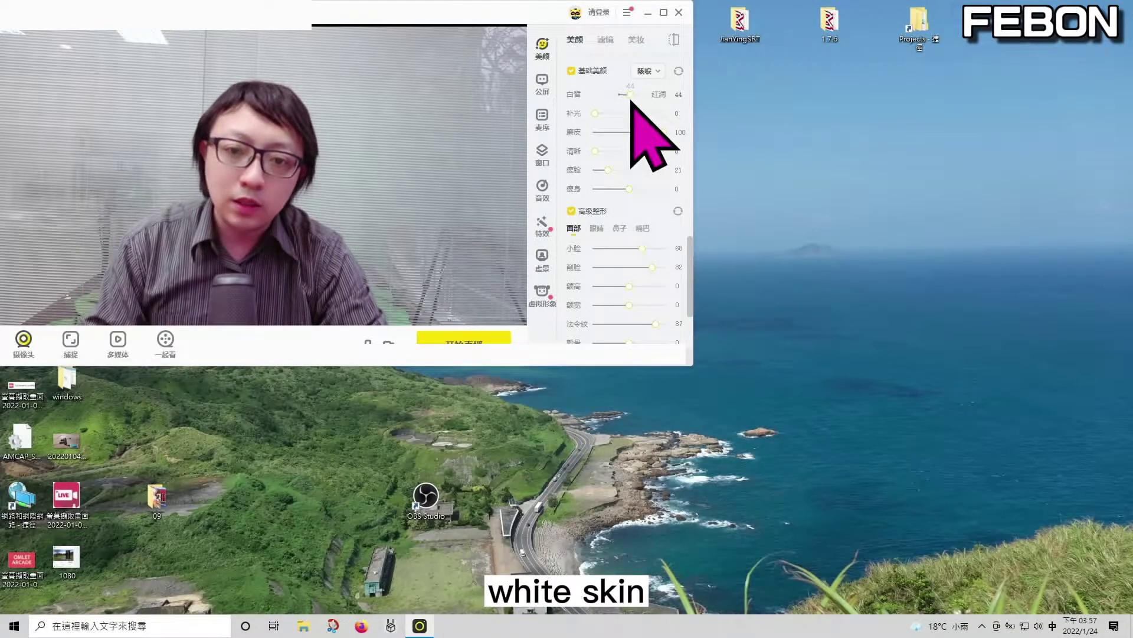
Step: Shift the skin tone toward 白皙 in the basic beauty settings and try the 夏日 filter
left_click_drag(630, 94, 610, 118)
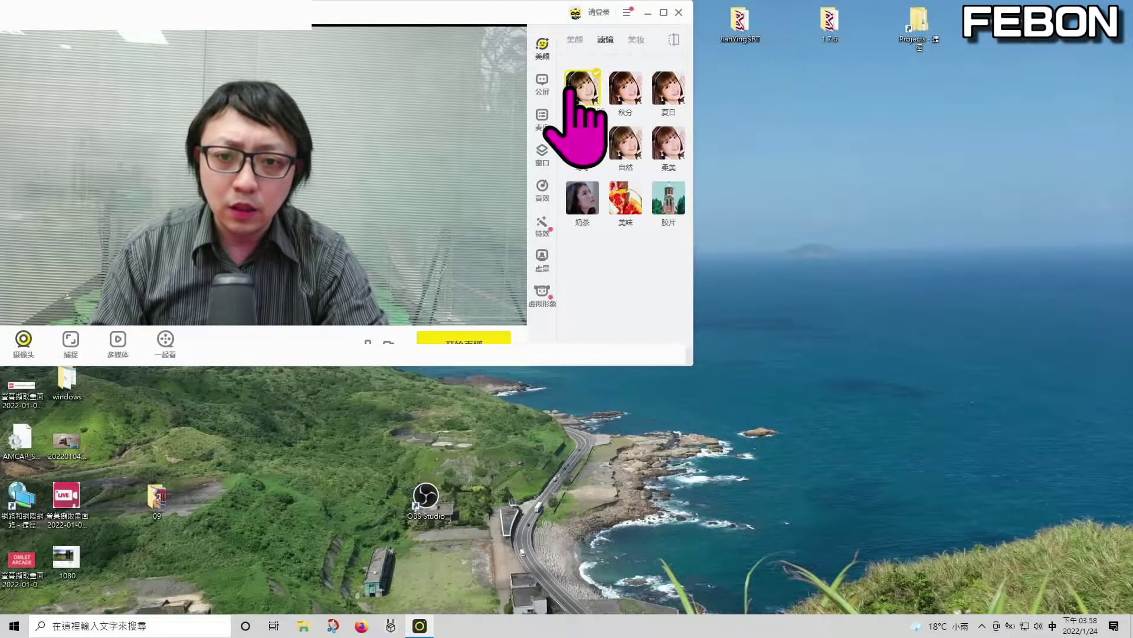
left_click(668, 88)
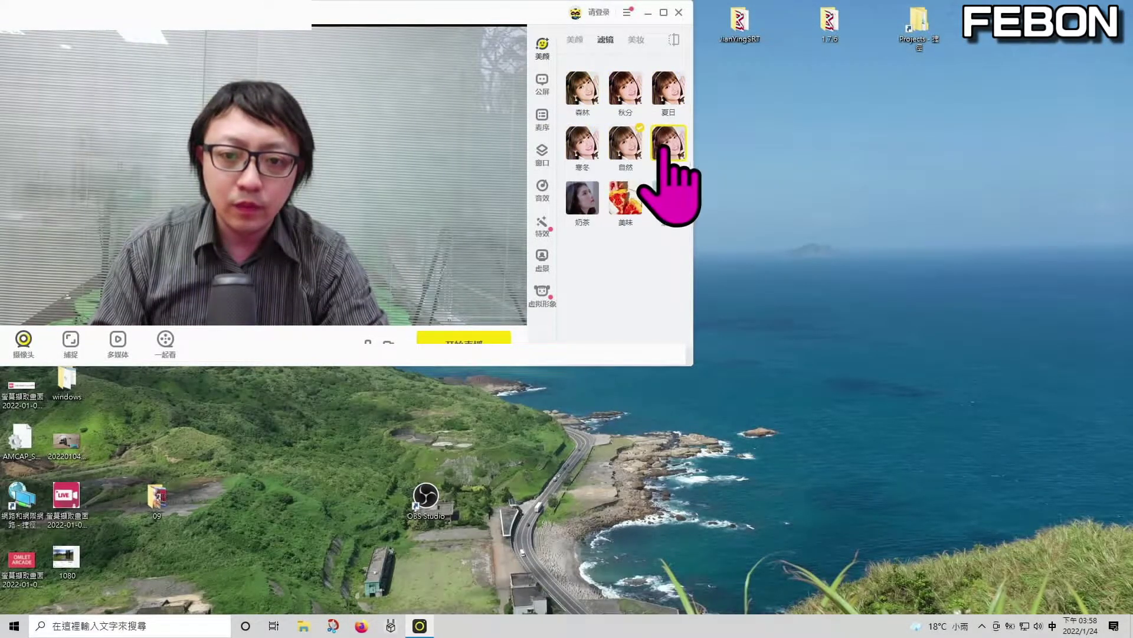
Step: Apply the 胡萝卜色 lipstick, try the 桃红 blush and choose the purple blush beside it
left_click(635, 39)
left_click(583, 154)
left_click(582, 290)
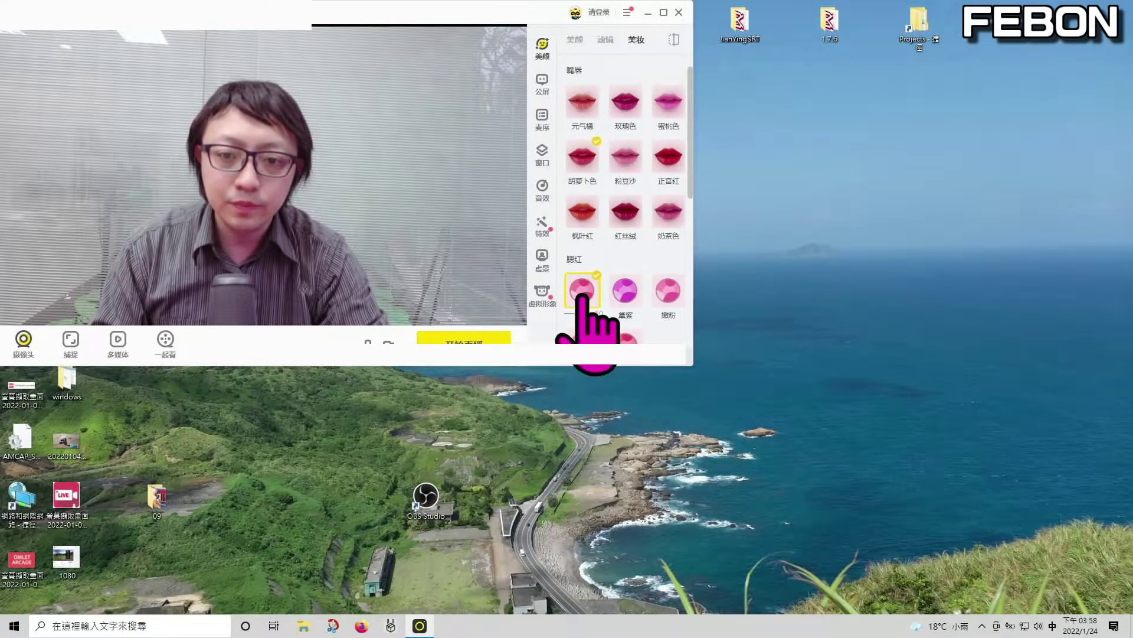
left_click(625, 291)
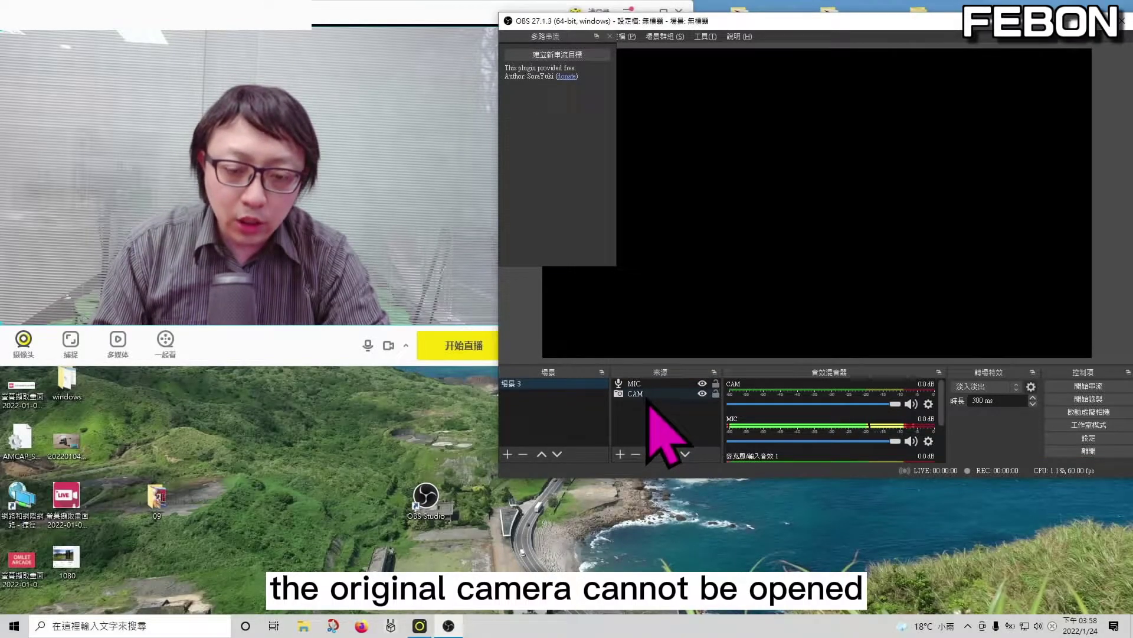
Step: Switch to OBS Studio and delete the CAM source from the scene
left_click(645, 394)
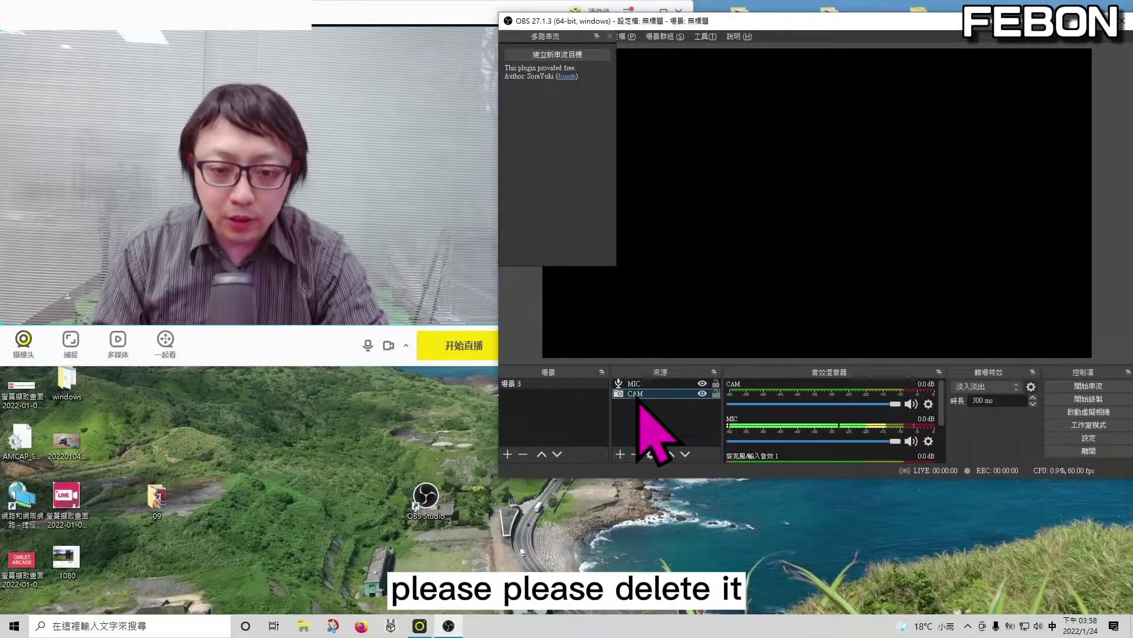
left_click(635, 454)
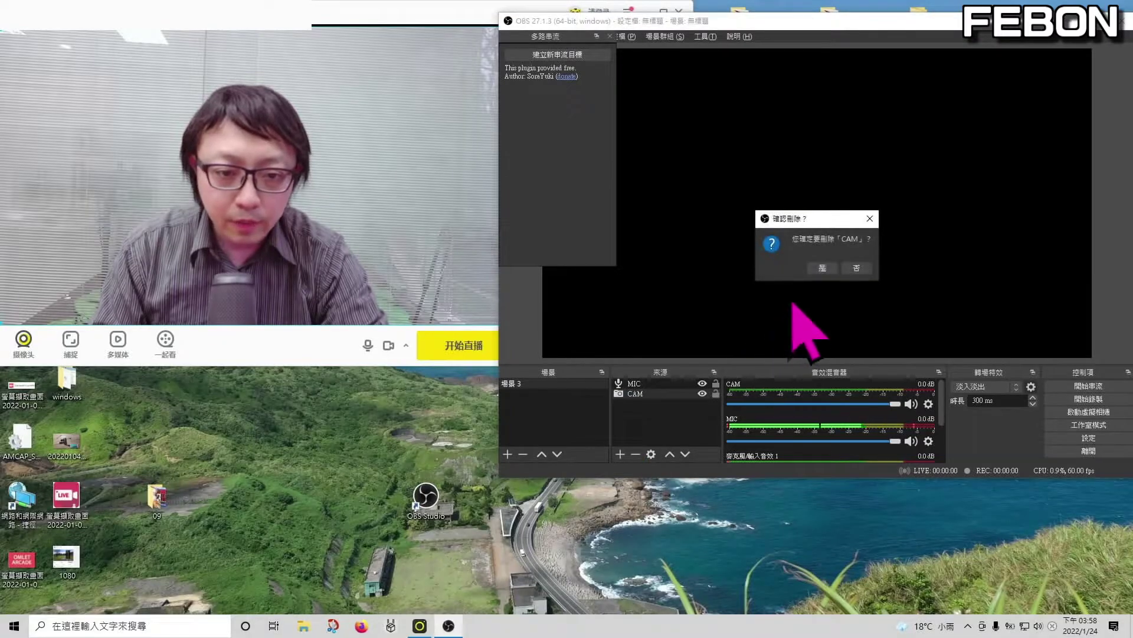
left_click(822, 268)
Step: Add a new video capture device source named BEAUTY to the scene
left_click(620, 454)
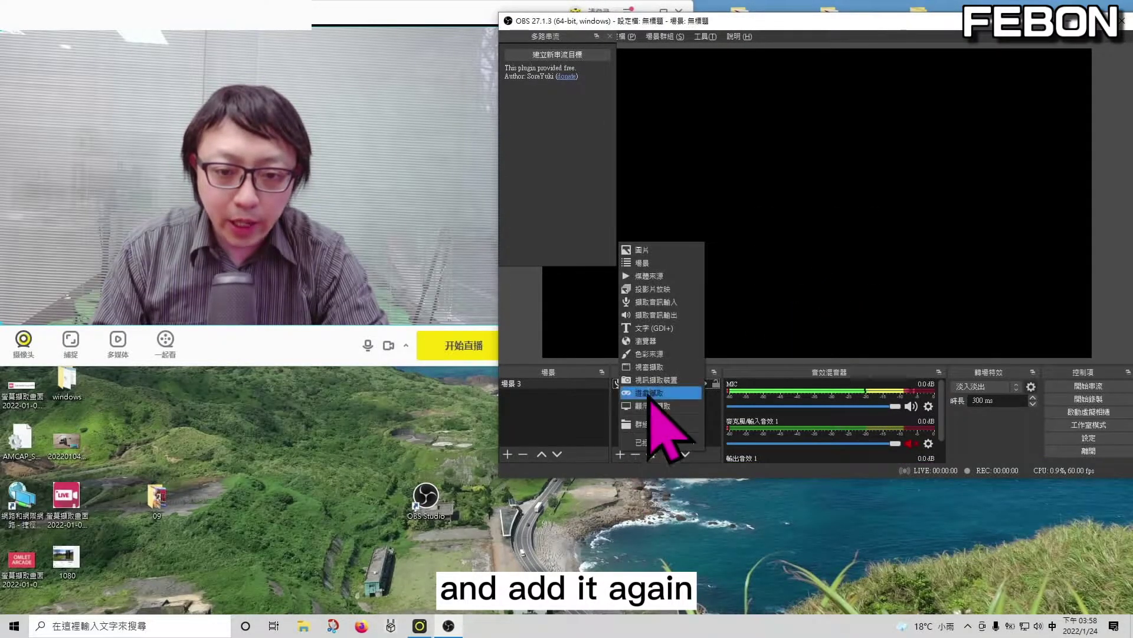
left_click(663, 382)
type("V")
key("shift")
key("BackSpace")
type("B")
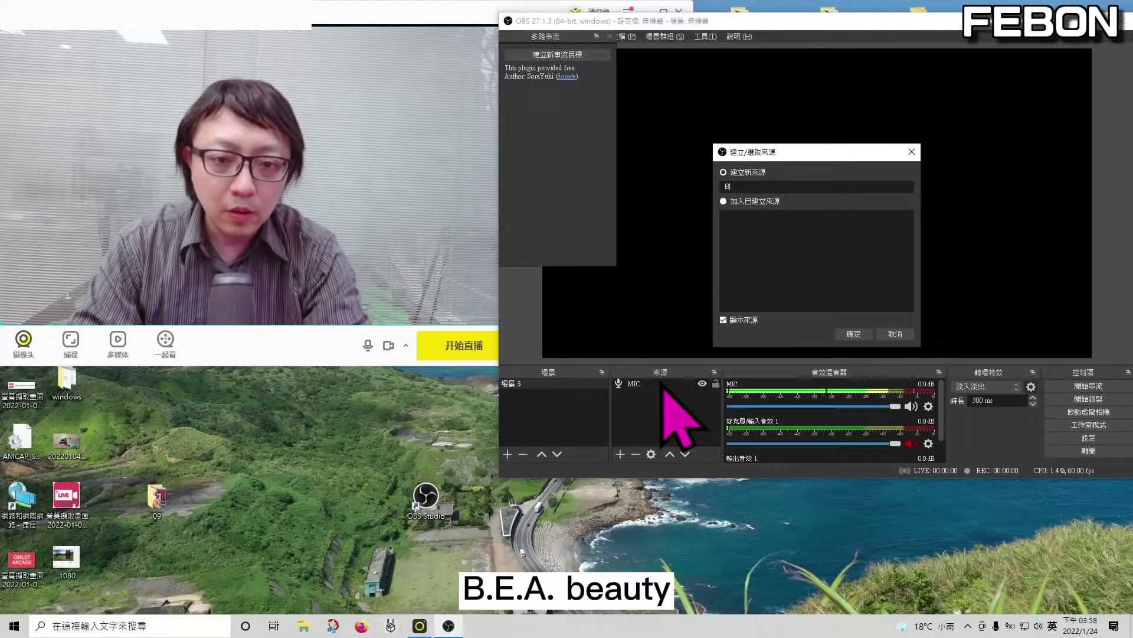
type("EAUTY")
key("Return")
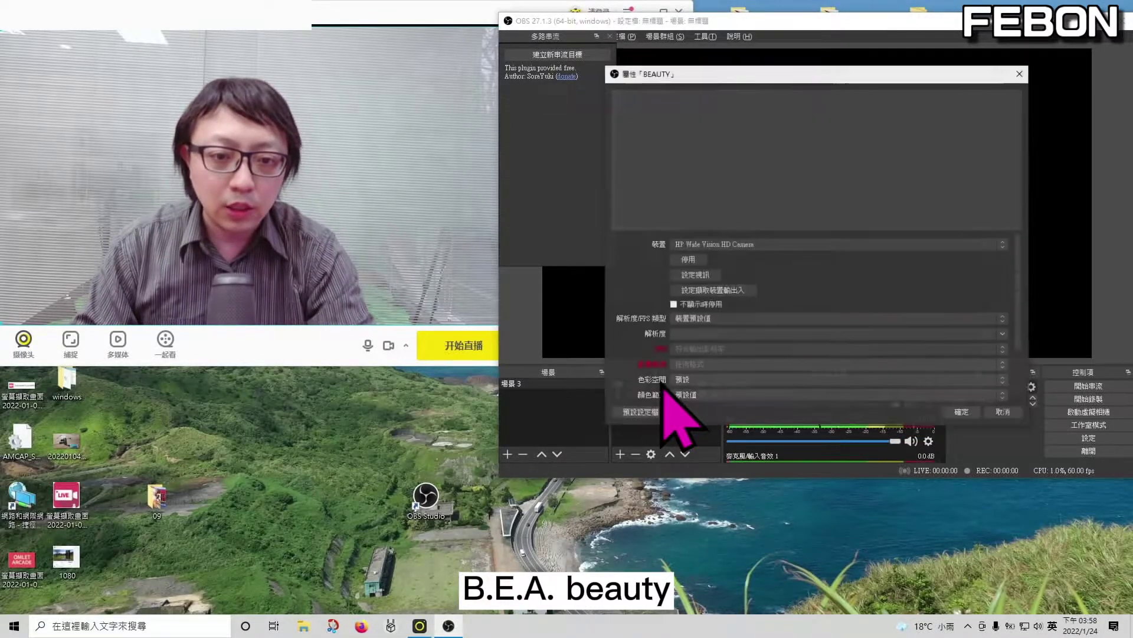
Step: Set the BEAUTY source's device to the beauty app's virtual camera and enlarge its picture to fill the canvas
left_click(788, 244)
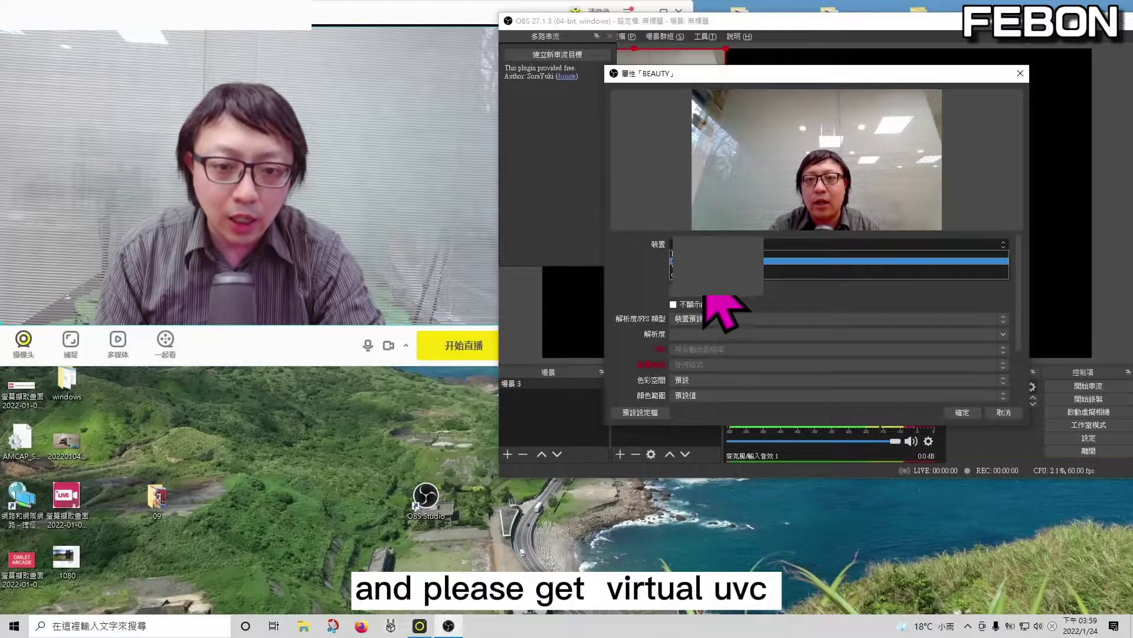
left_click(702, 273)
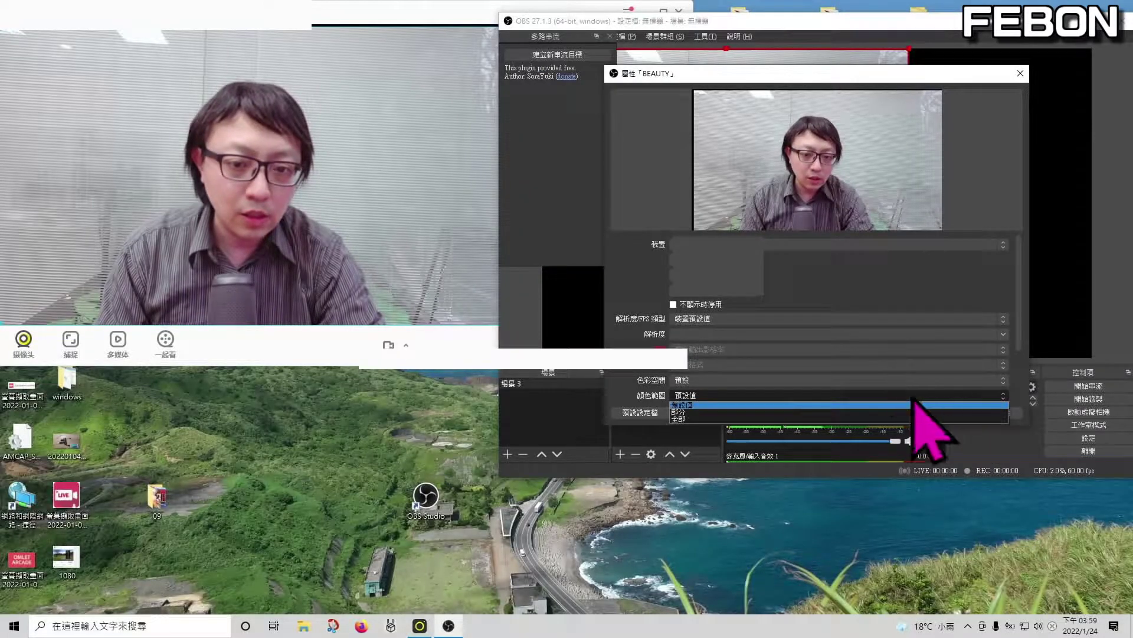
left_click(962, 412)
left_click_drag(907, 254, 1061, 360)
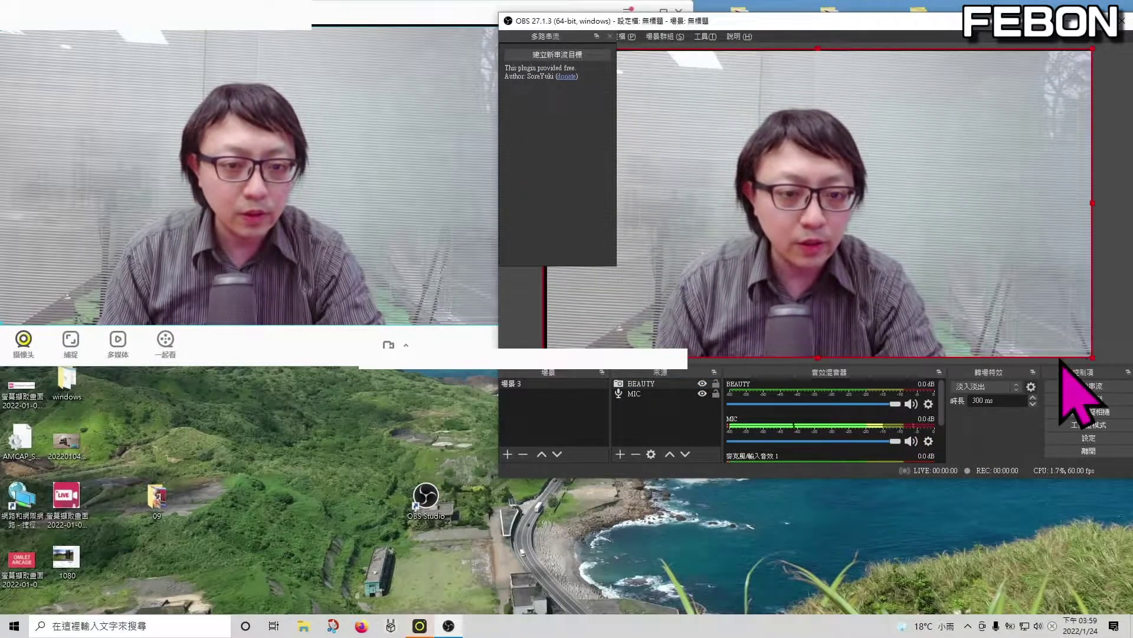
Step: Switch to the beauty streaming app, try the 秋分 and 夏日 filters and apply the 森林 filter
left_click(366, 34)
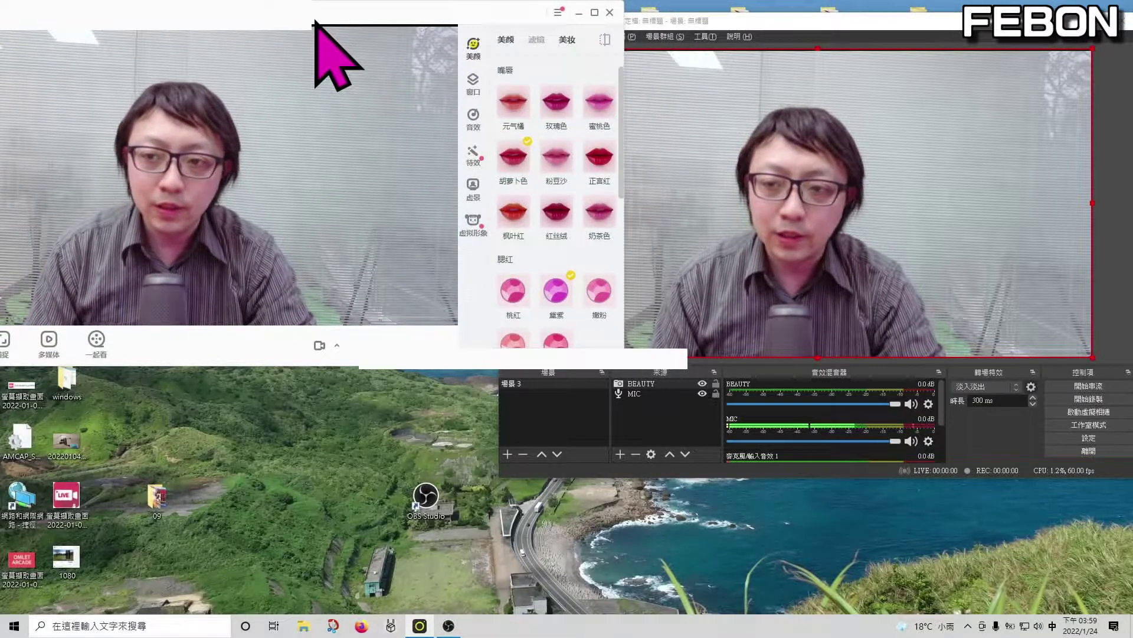
left_click(506, 40)
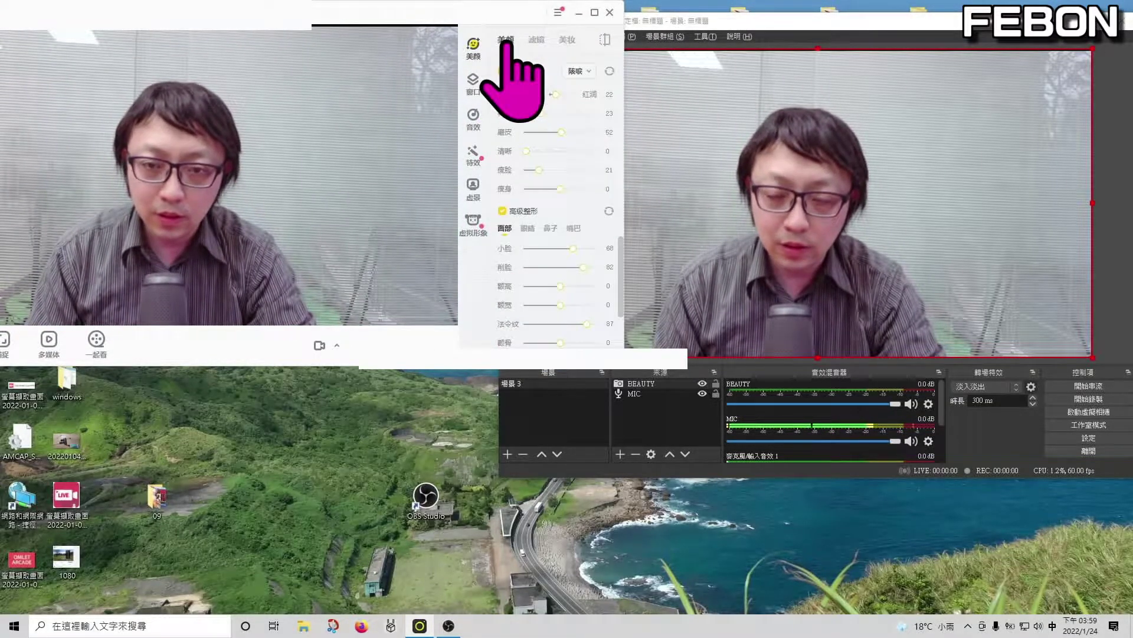
left_click(537, 41)
left_click(567, 88)
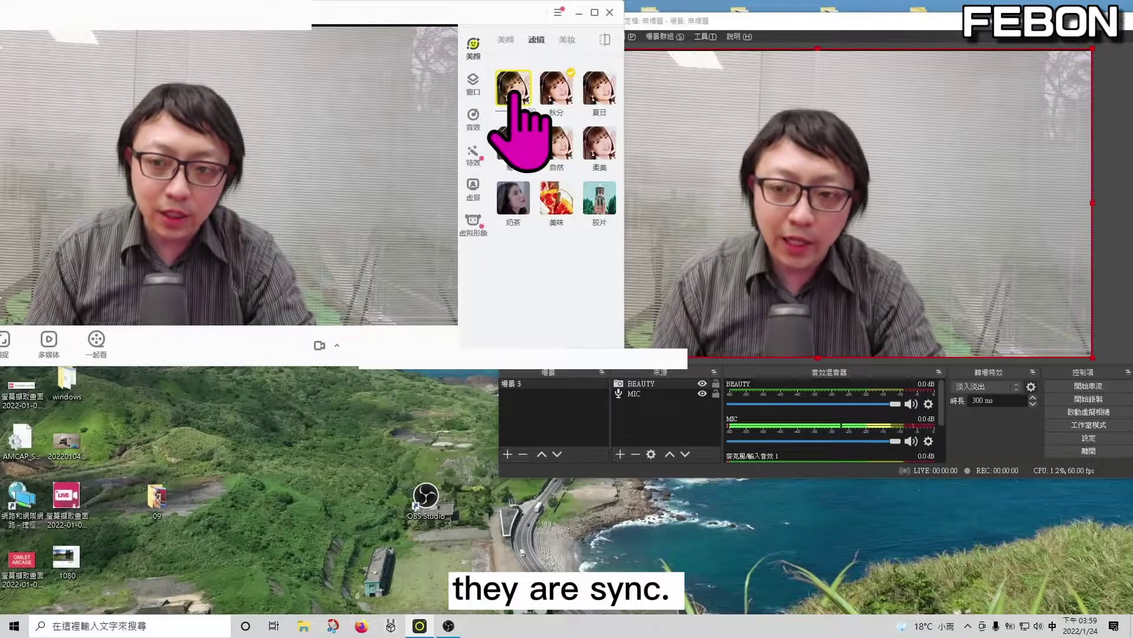
left_click(601, 88)
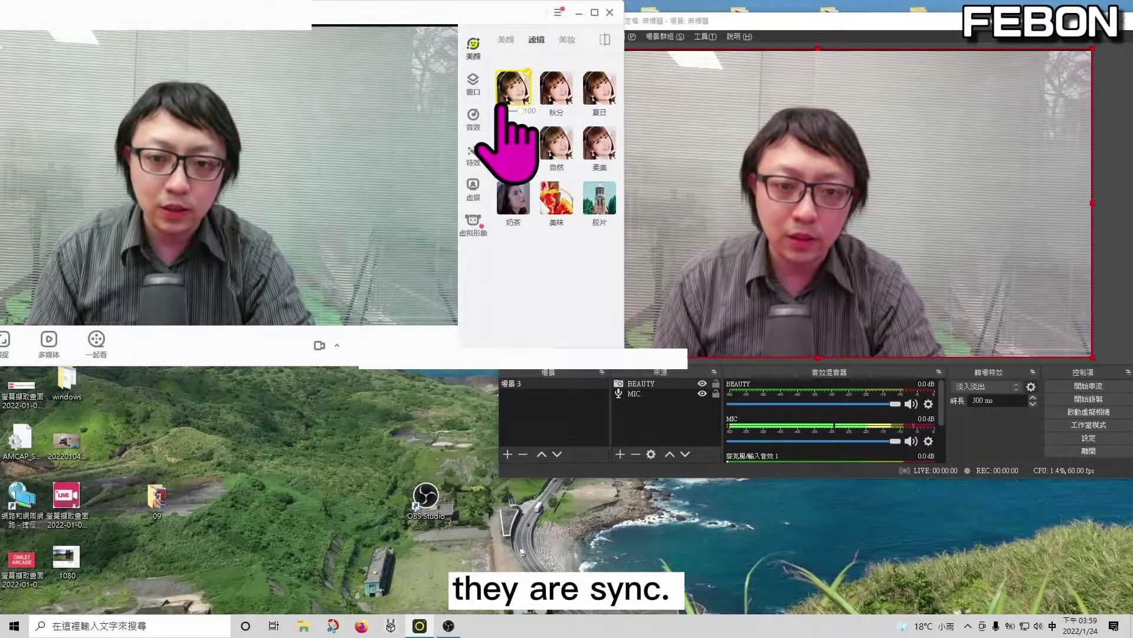
Step: Set the body slimming level (瘦身) to 11 and the small face level (小脸) to 96
left_click(506, 40)
mouse_move(560, 190)
left_mouse_down()
mouse_move(528, 190)
mouse_move(568, 190)
left_mouse_up()
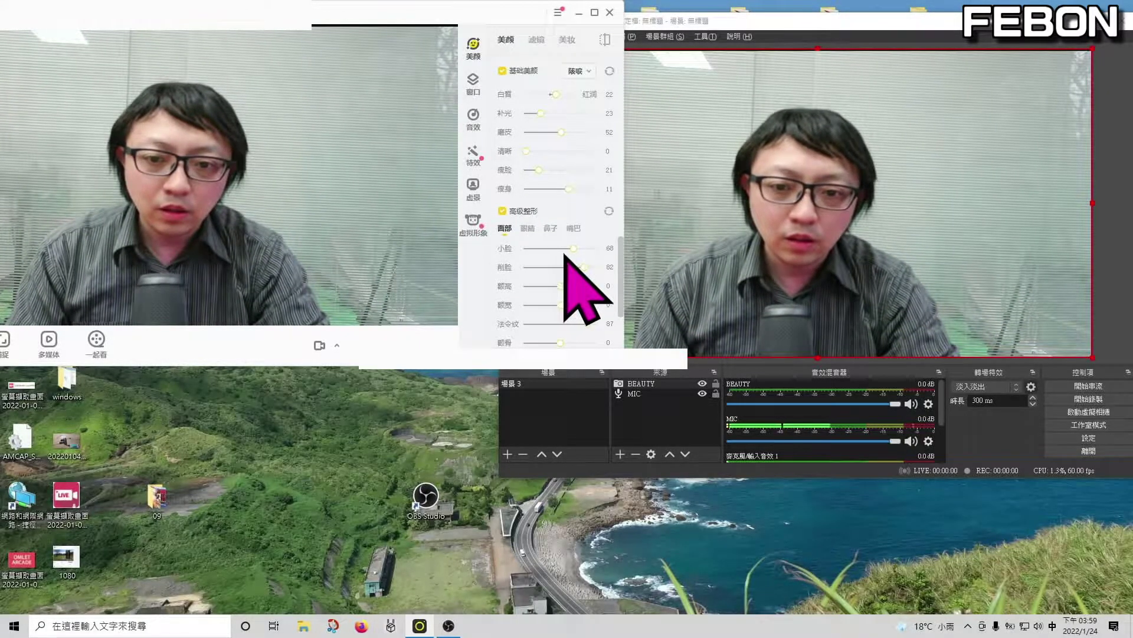
left_click_drag(572, 248, 594, 248)
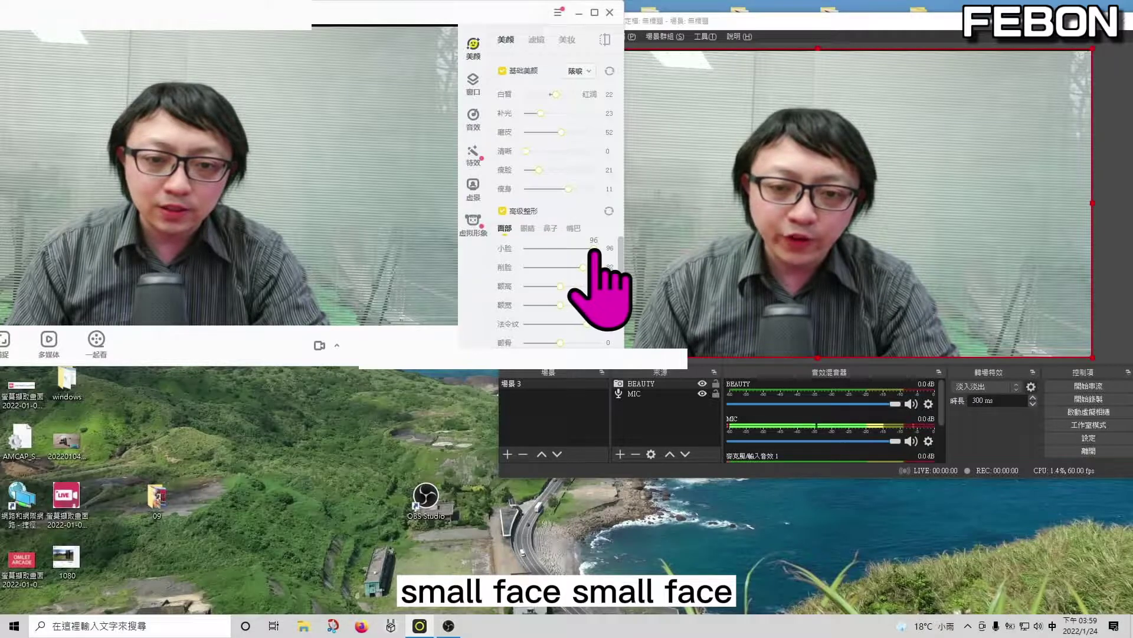
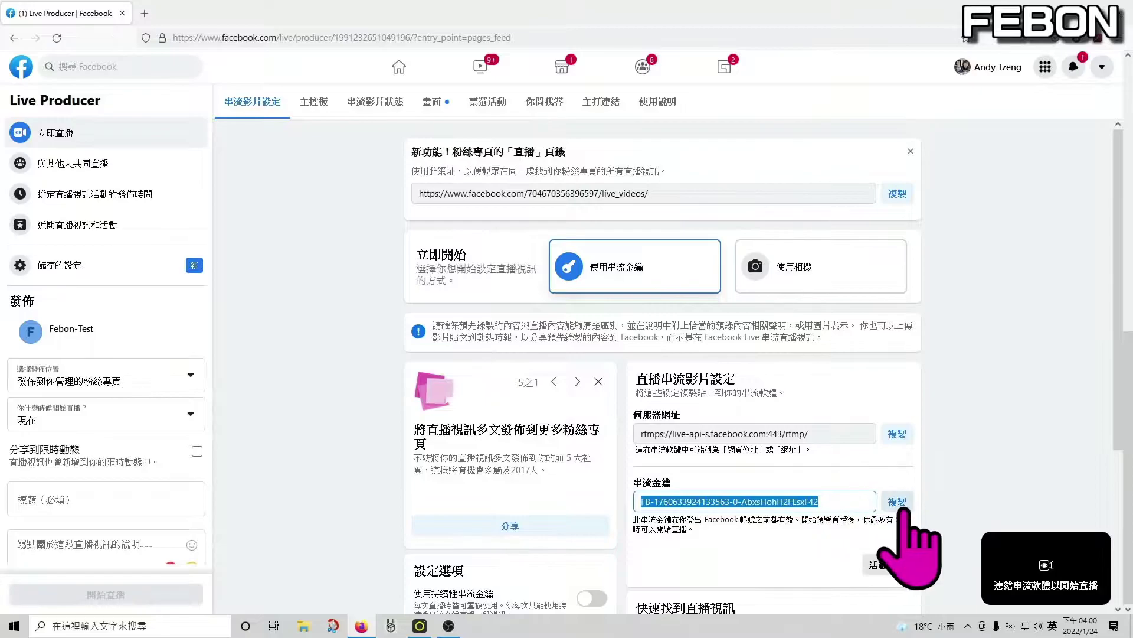
Step: Switch to OBS Studio, replace the Facebook Live stream key in the stream settings with the copied one, and start streaming
left_click(458, 632)
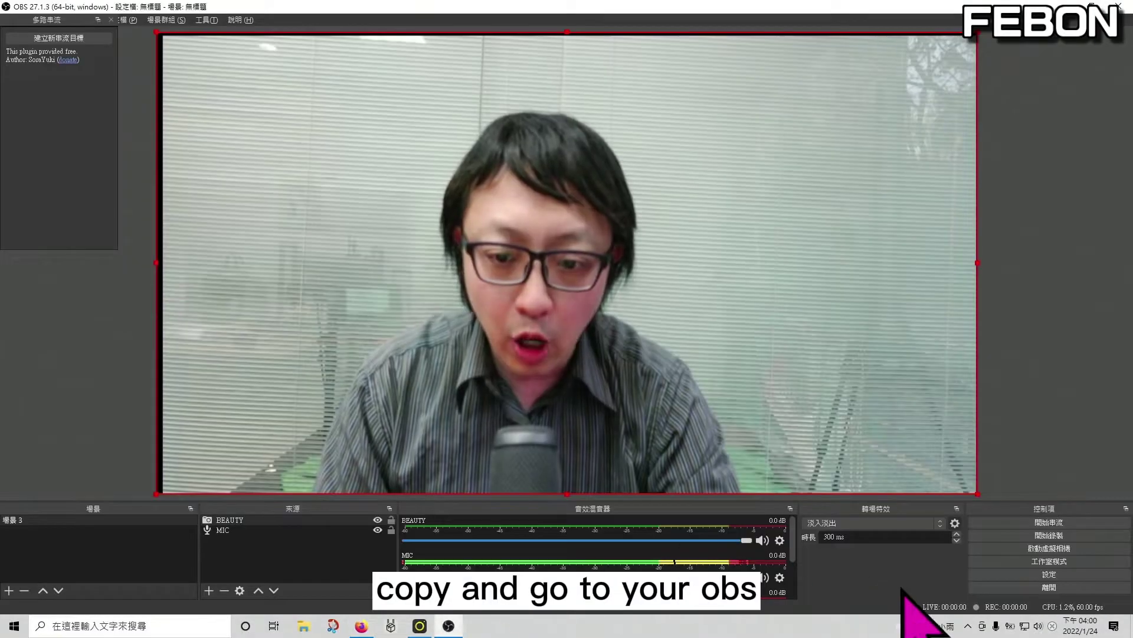
left_click(1039, 575)
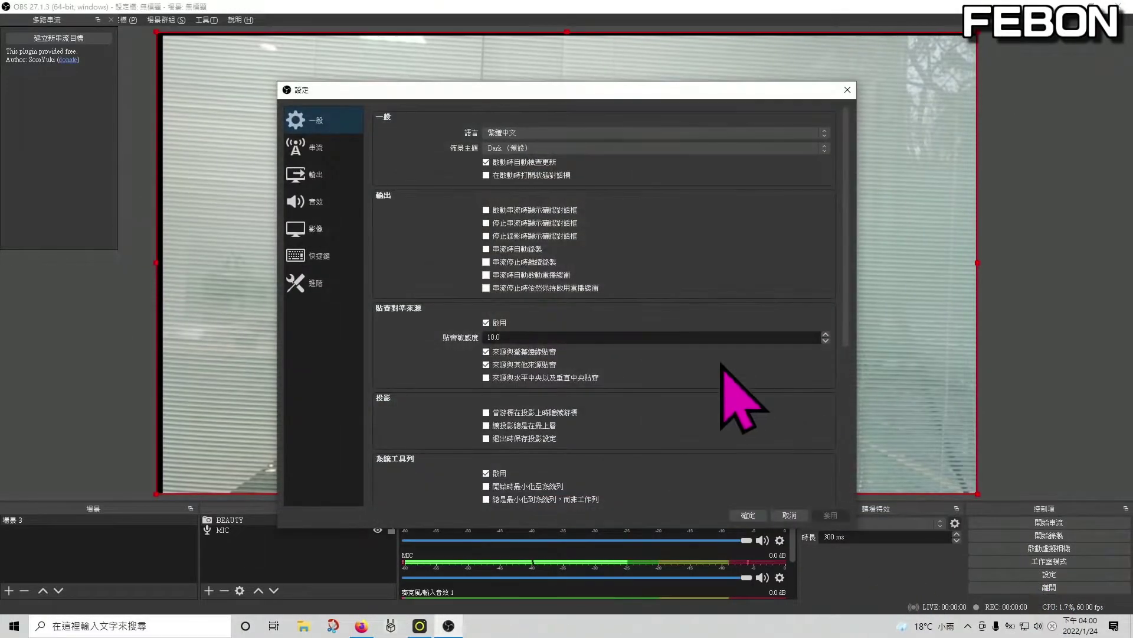
left_click(312, 148)
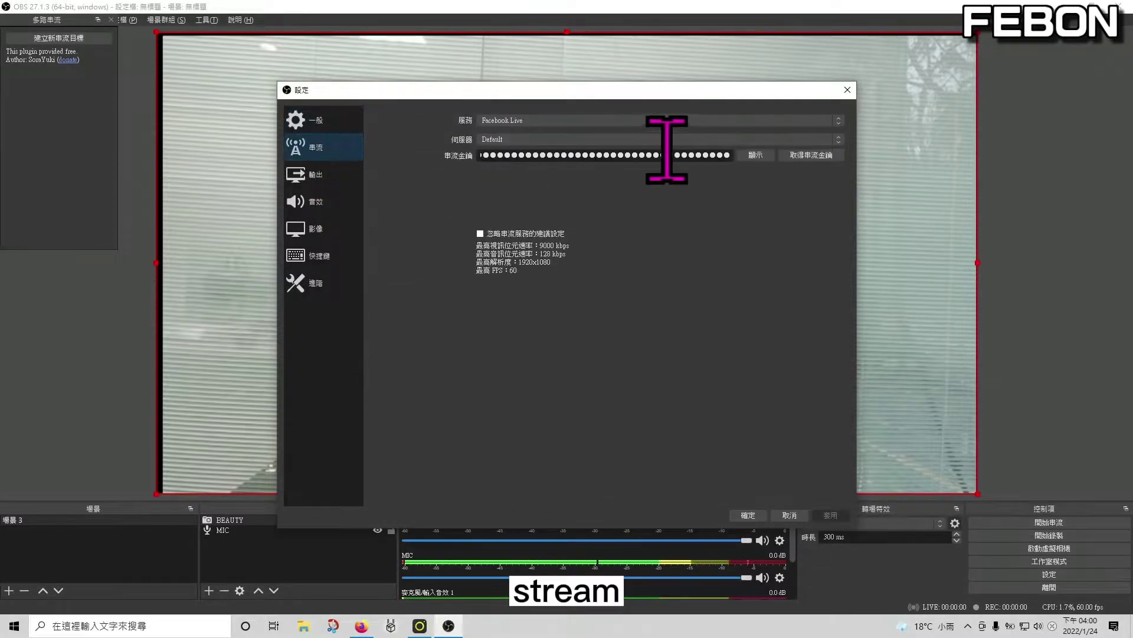
left_click(732, 154)
key("ctrl+a")
key("BackSpace")
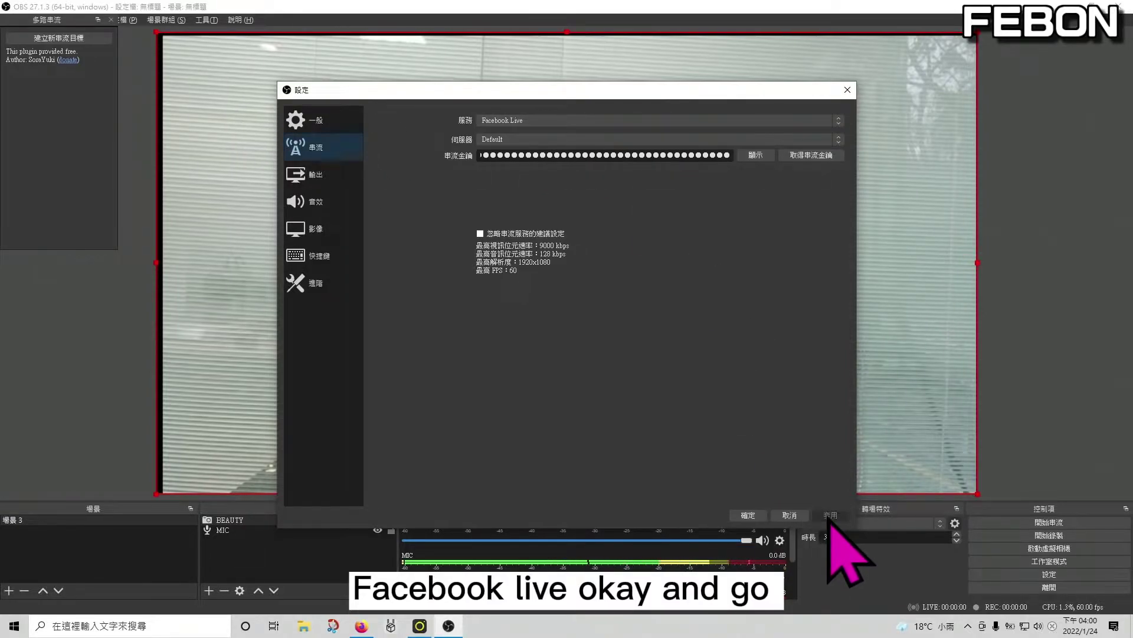
left_click(748, 515)
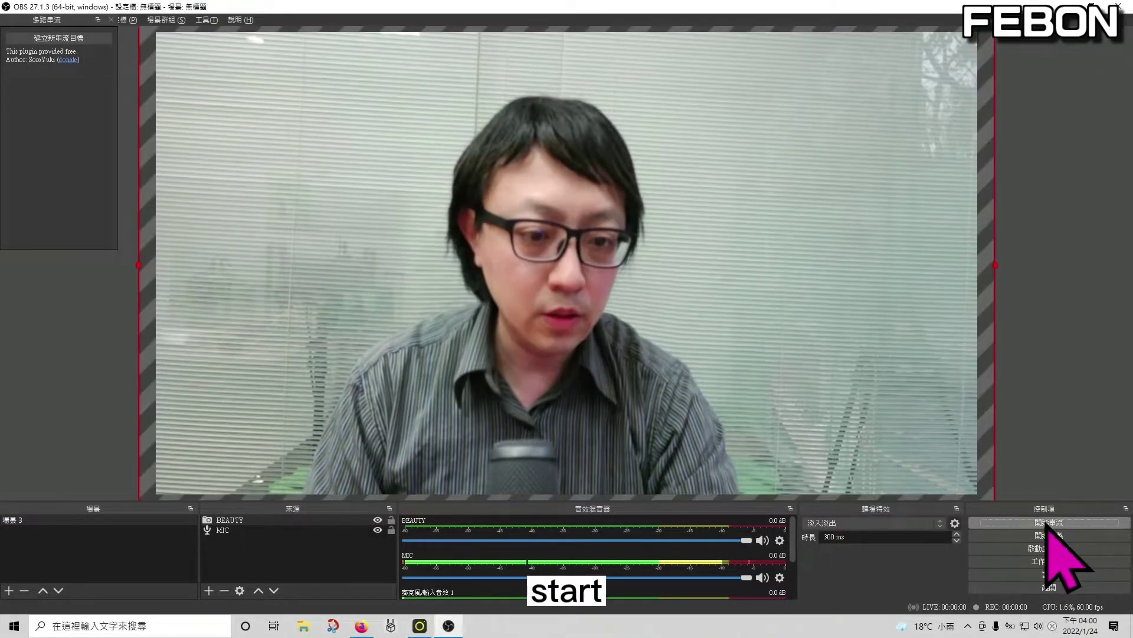
left_click(1047, 523)
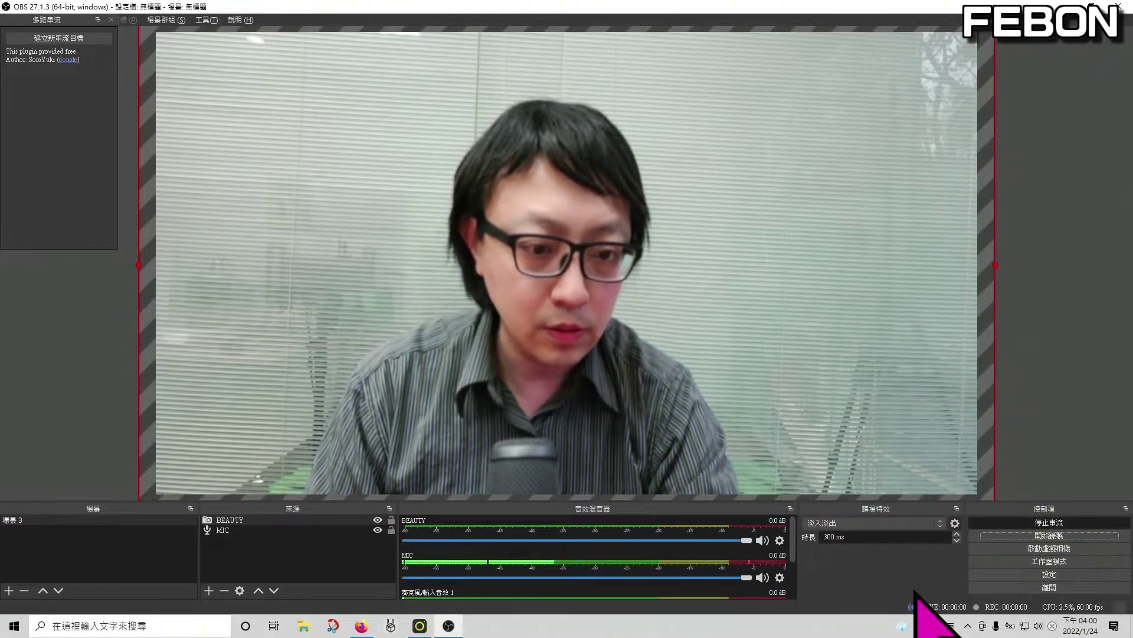
Step: Switch to the Facebook Live Producer page, title the live video dfddd with the description fff, and start the broadcast
left_click(361, 628)
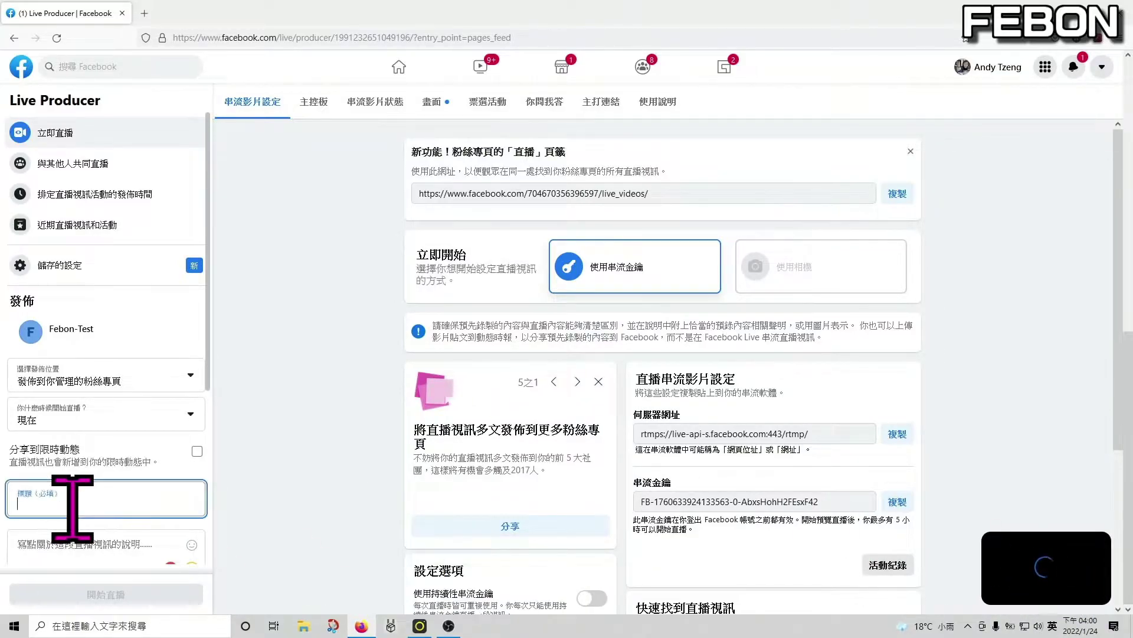
type("dfddd")
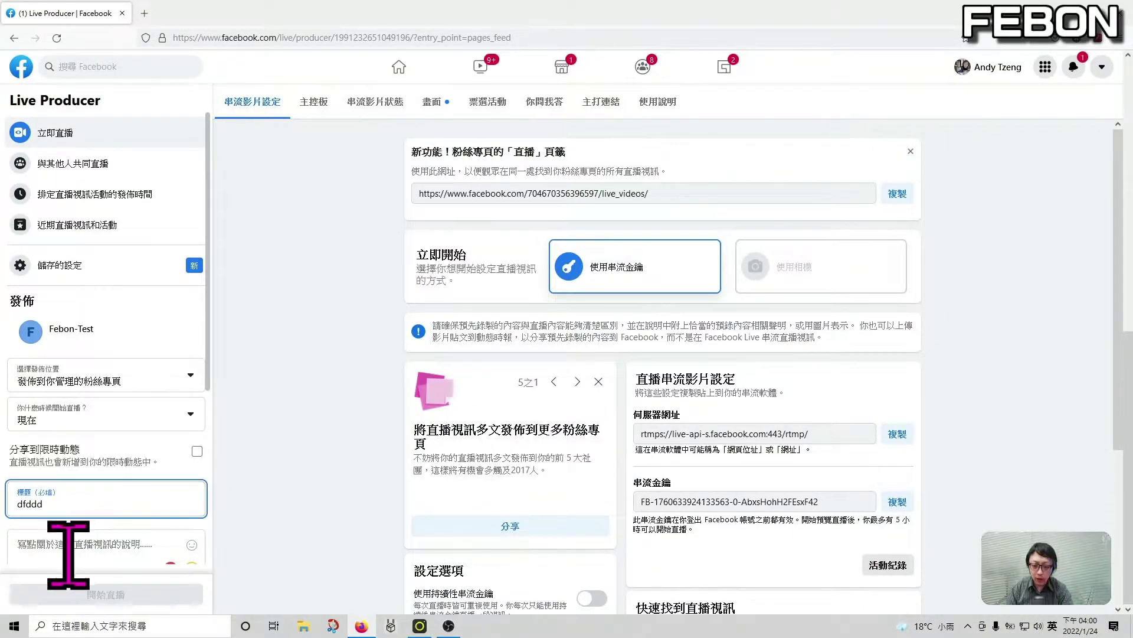
left_click(177, 625)
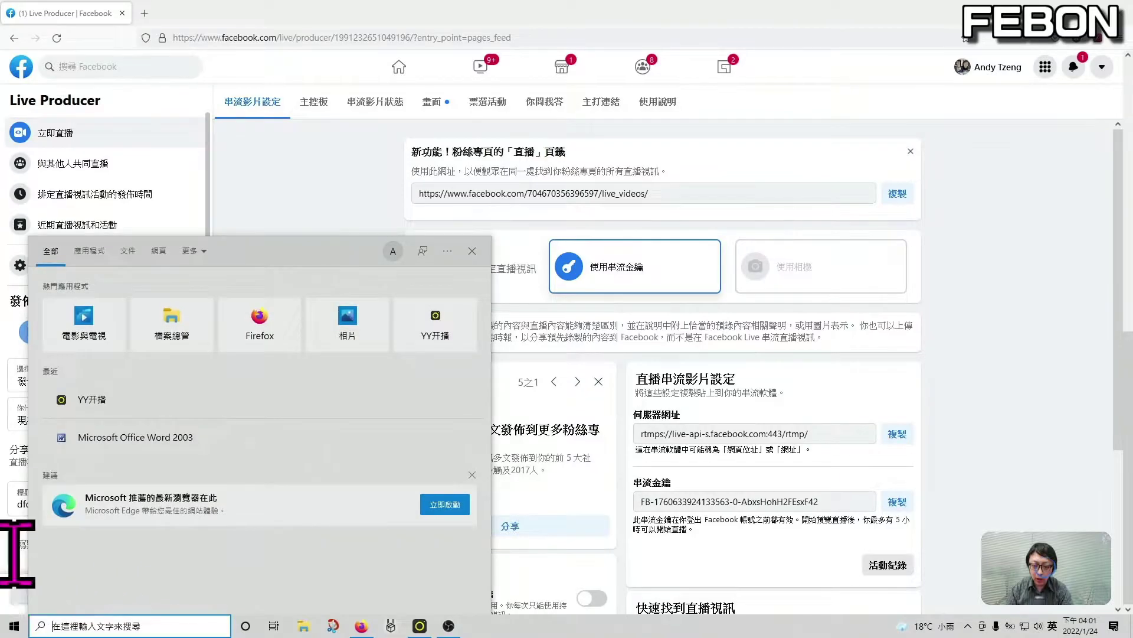
left_click(16, 553)
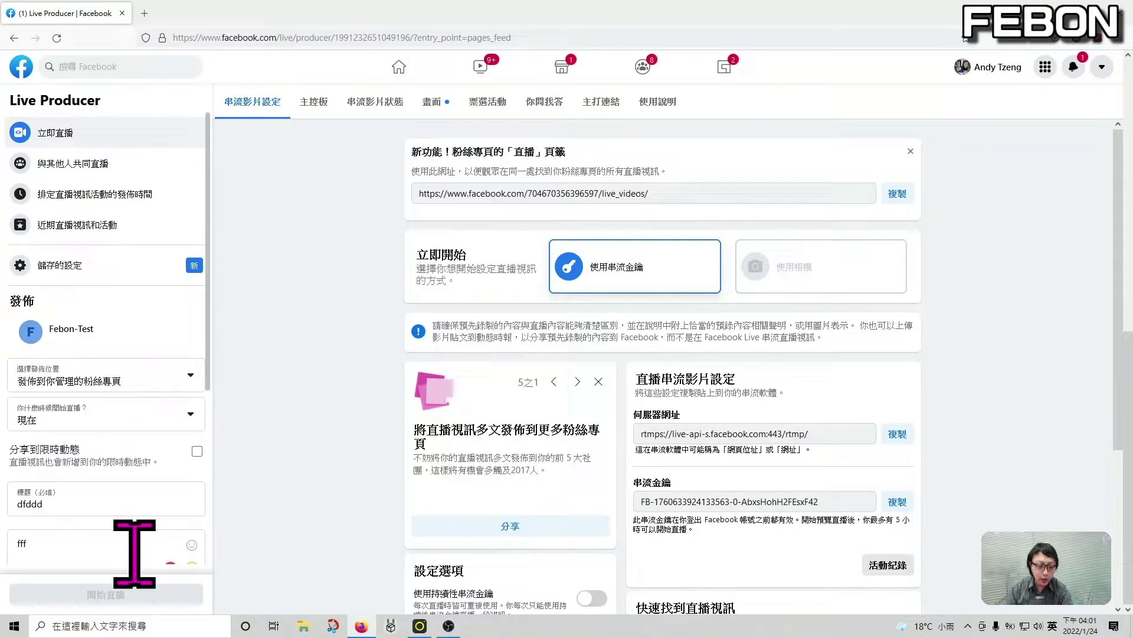
left_click(121, 594)
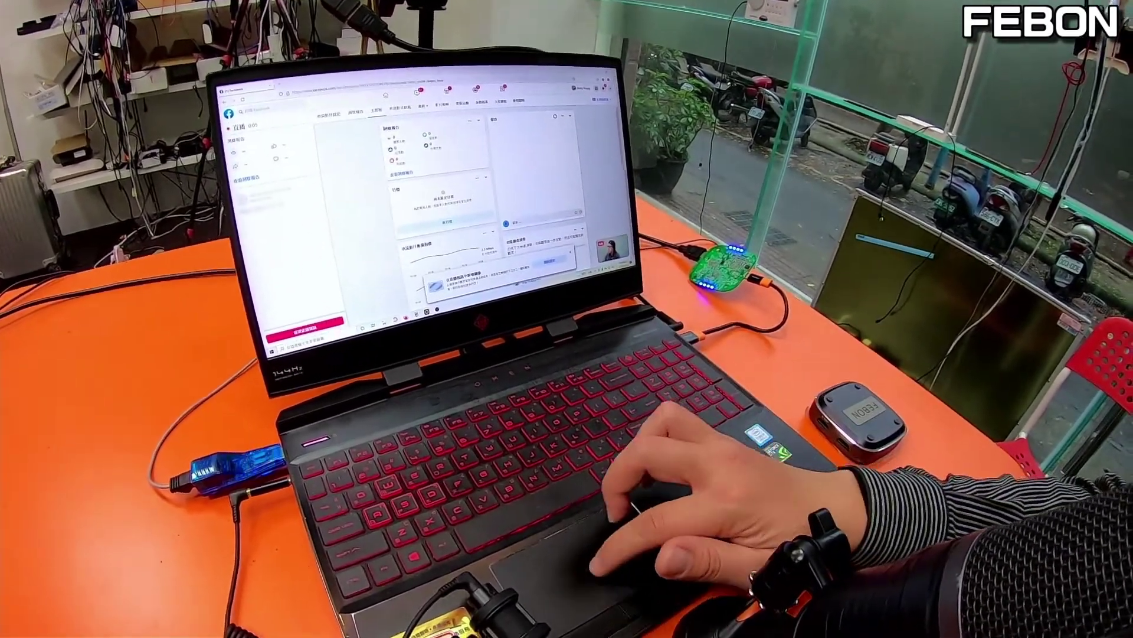
left_click(620, 251)
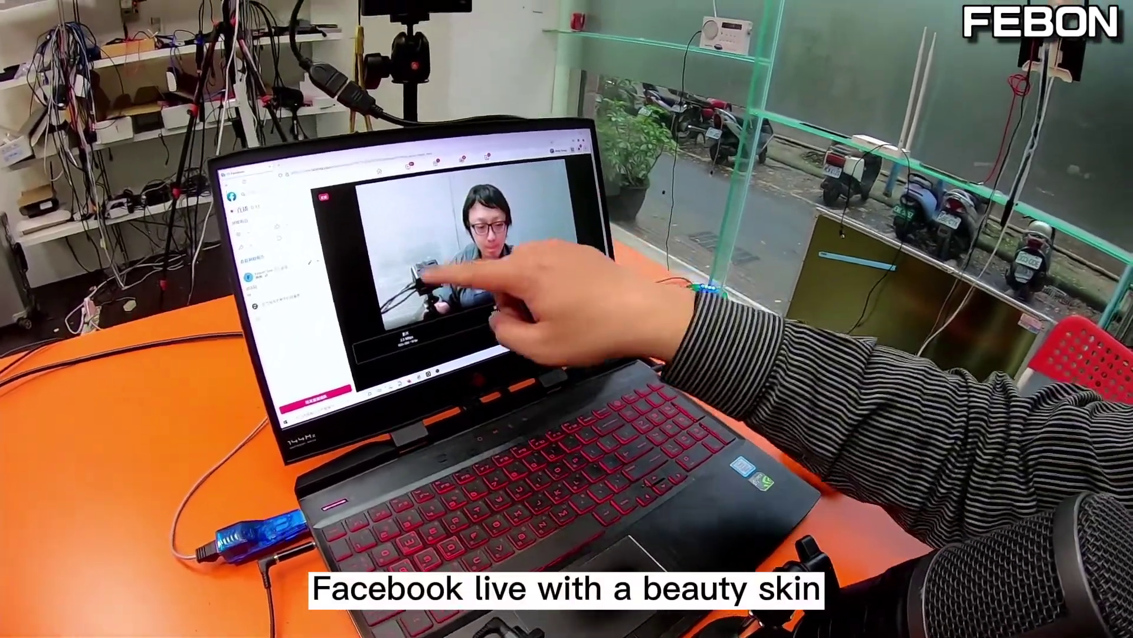